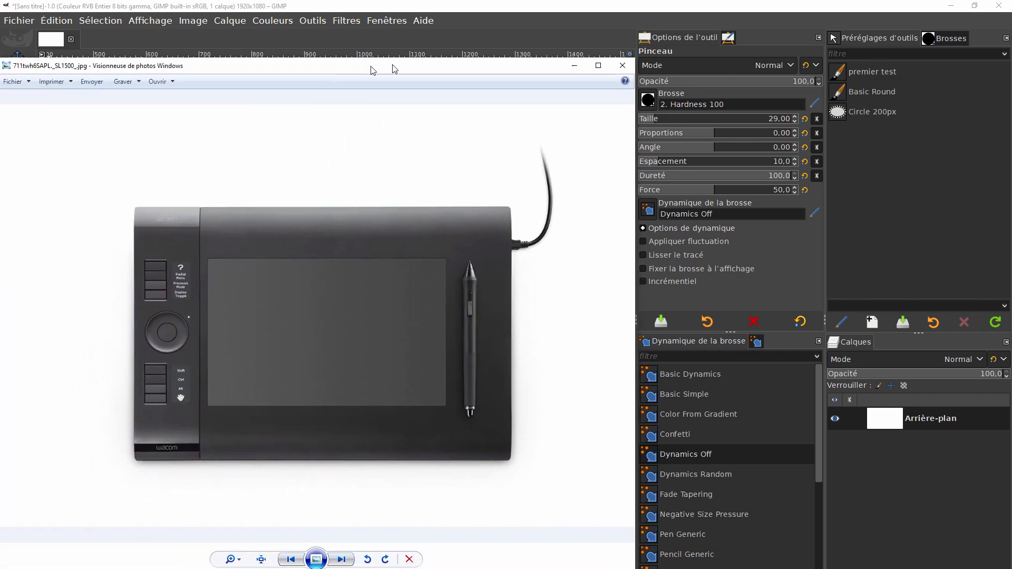
- Enlarge the Wacom tablet photo to fill the screen and move it away to reveal the GIMP canvas
drag(384, 69, 417, 1)
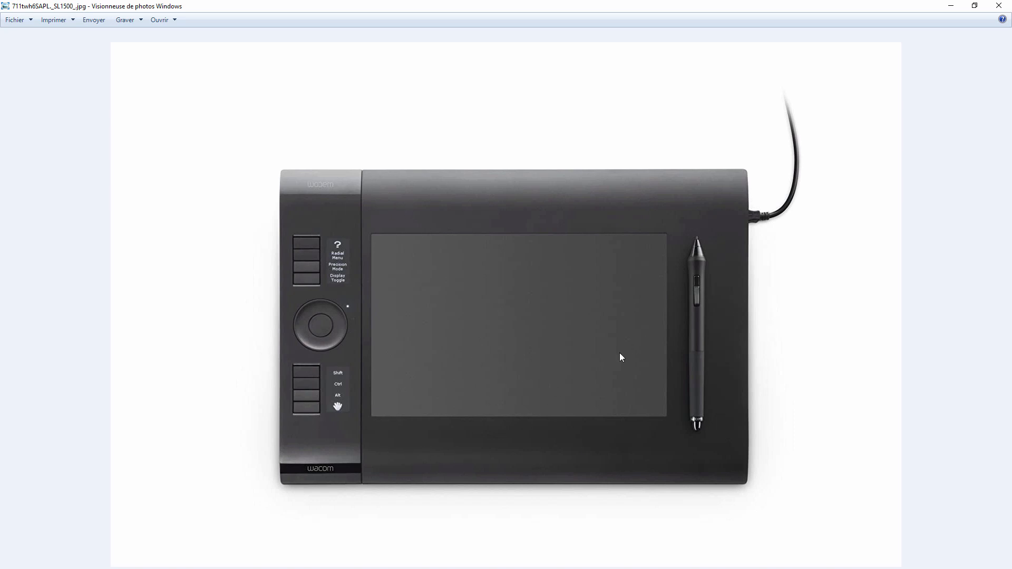
drag(750, 7, 0, 58)
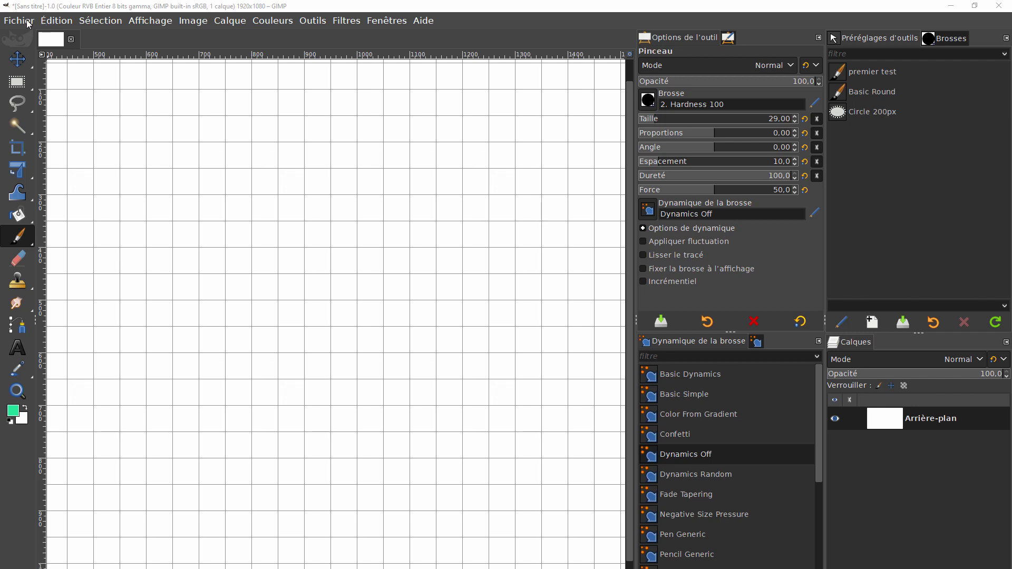
- Open the input device configuration, check the mode choices of the WACOM Tablet Pressure Stylus, and close it leaving Écran selected
click(56, 22)
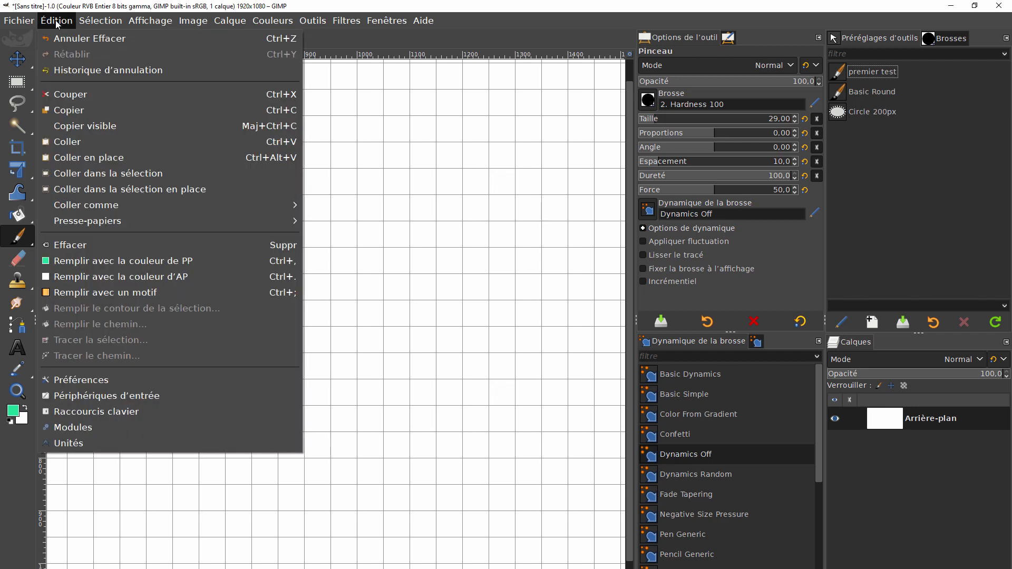
click(84, 396)
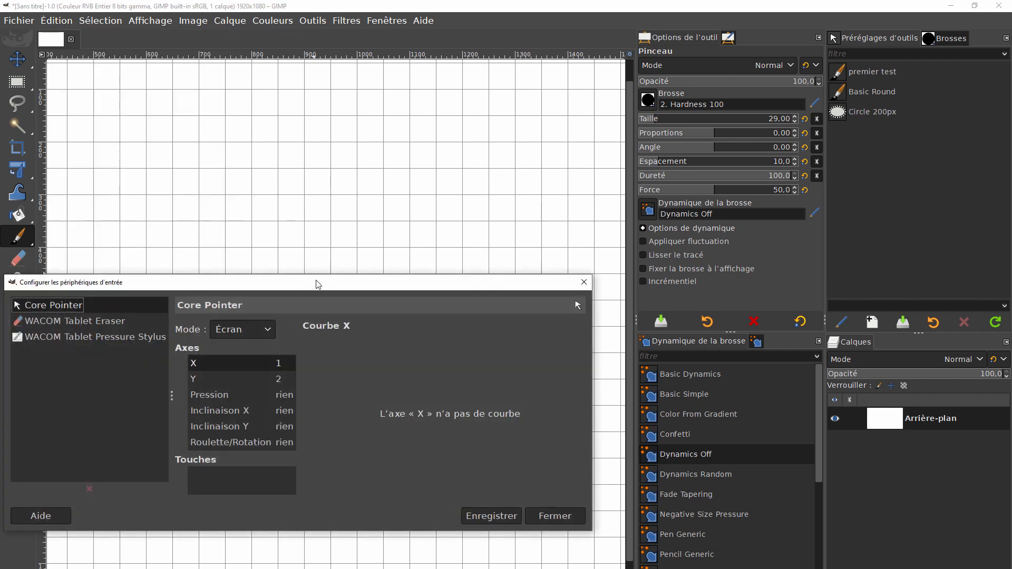
drag(316, 284, 488, 191)
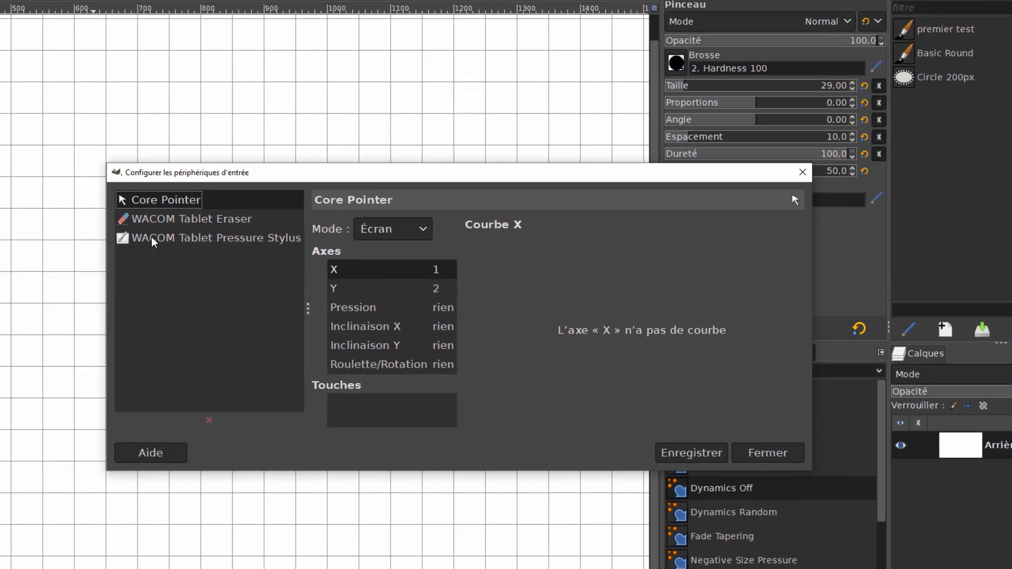
click(174, 240)
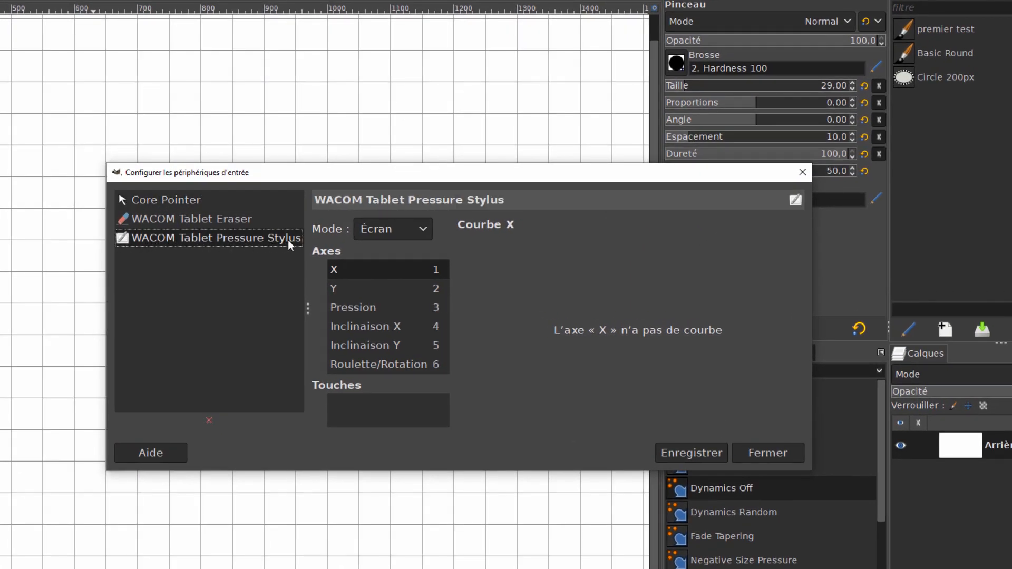
click(423, 230)
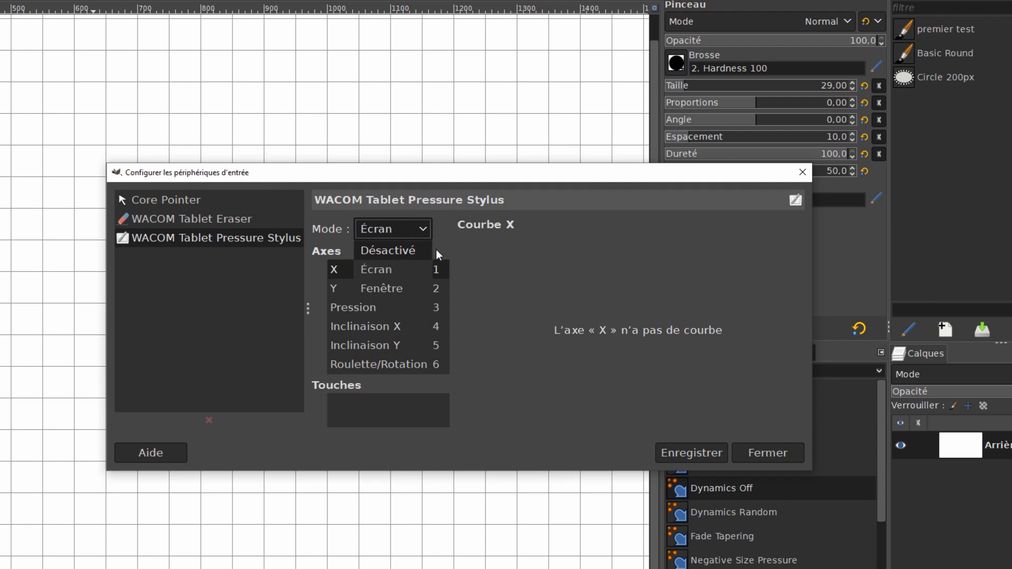
click(469, 245)
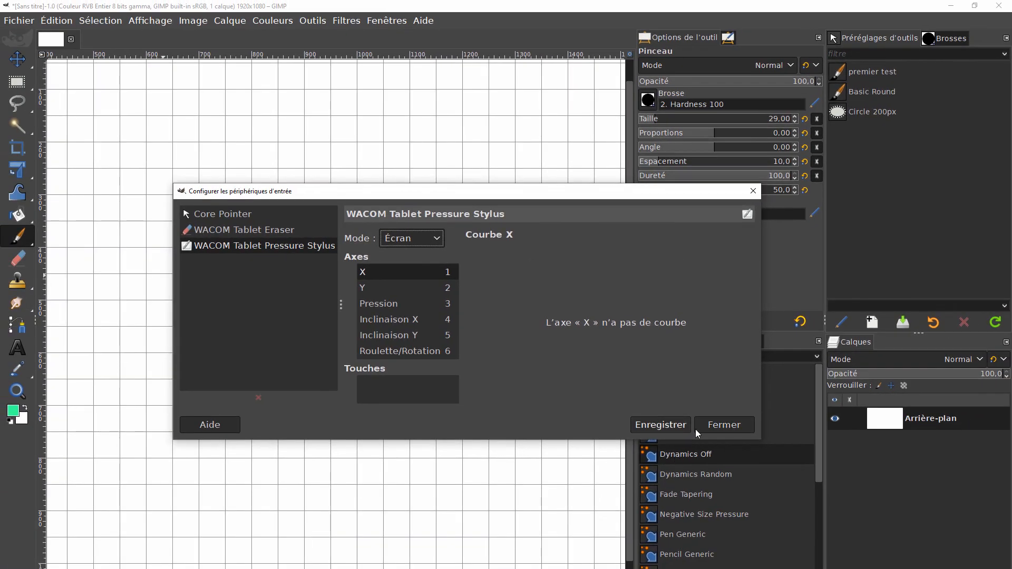
click(728, 425)
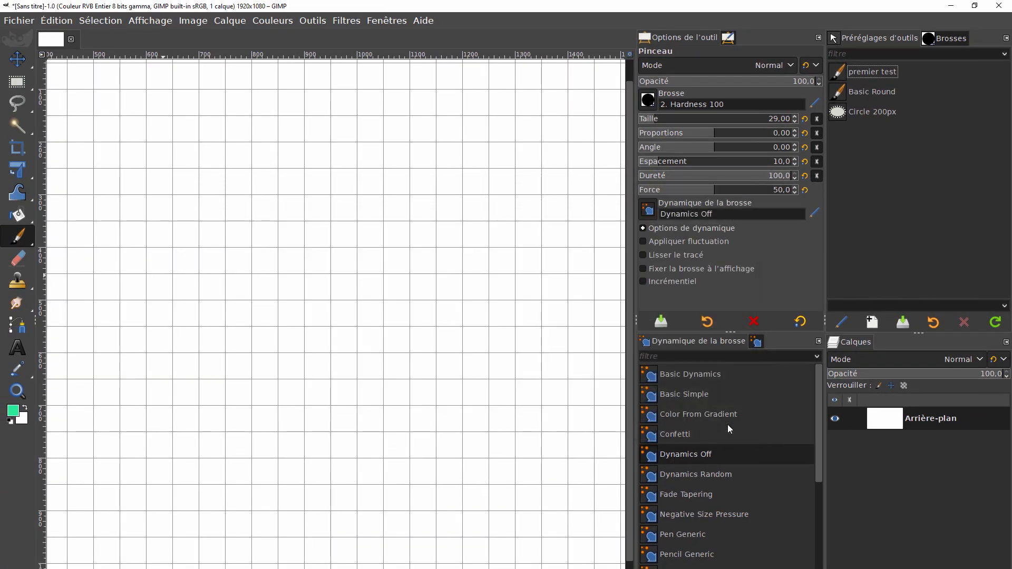
- Paint thick wavy green test strokes across the canvas with the Hardness 100 brush at size 100
mouse_move(515, 308)
mouse_down()
mouse_move(411, 178)
mouse_move(316, 302)
mouse_up()
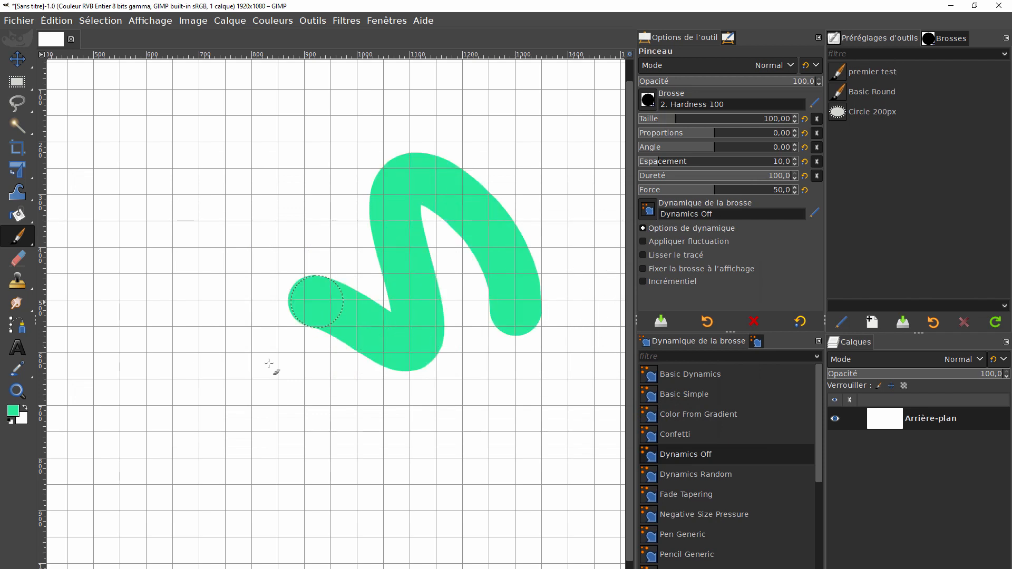
mouse_move(269, 364)
mouse_down()
mouse_move(583, 334)
mouse_move(163, 362)
mouse_move(294, 101)
mouse_move(204, 369)
mouse_up()
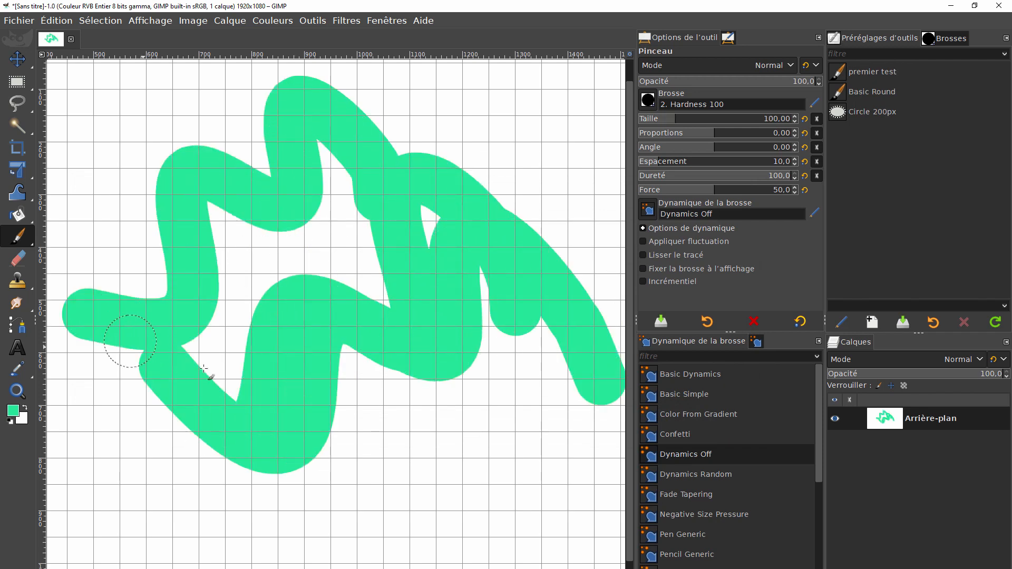
mouse_move(551, 448)
mouse_down()
mouse_move(445, 445)
mouse_move(116, 493)
mouse_up()
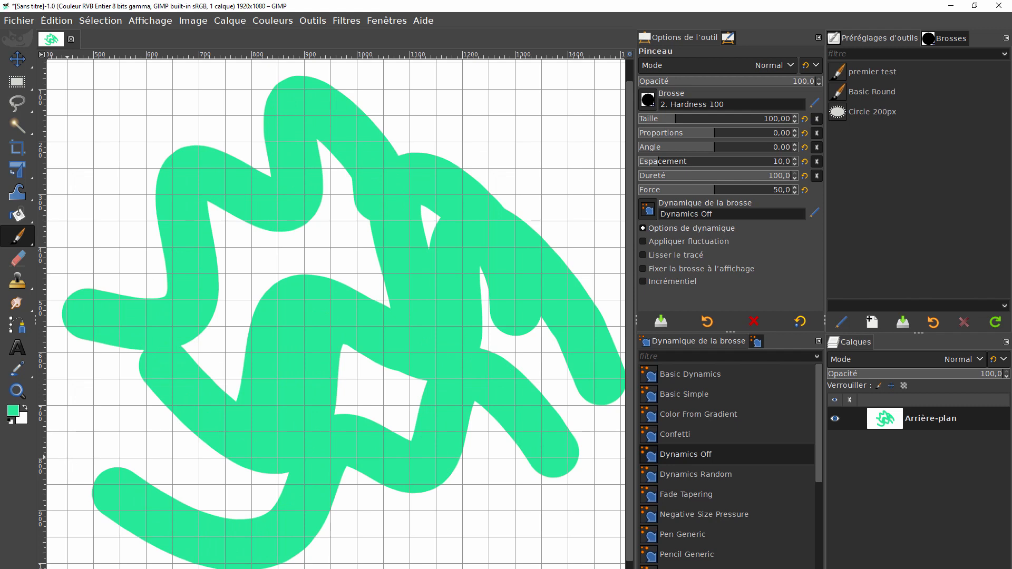
- Open the Wacom tablet properties and examine the Grip Pen's tip feel setting
click(194, 567)
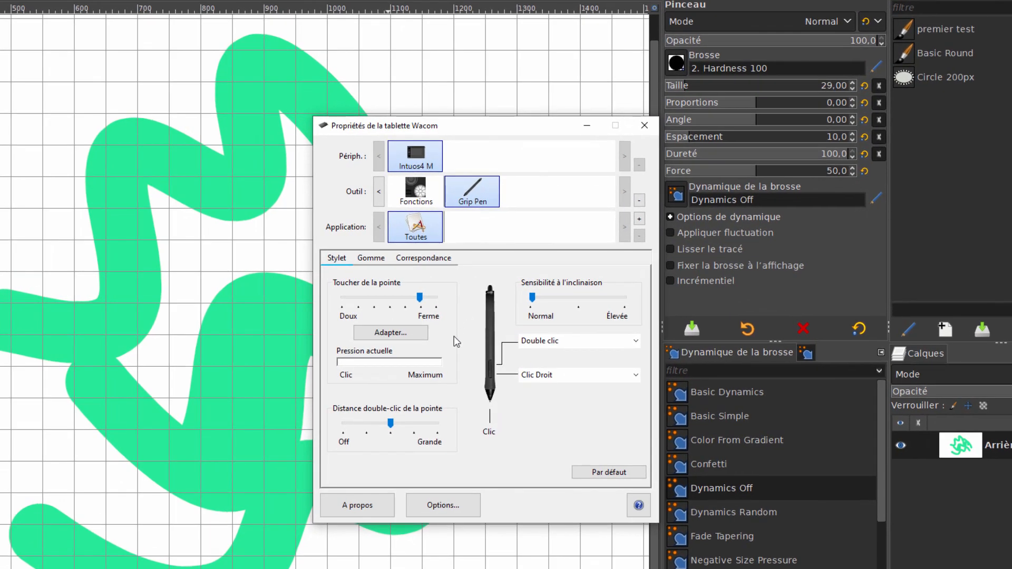
mouse_move(421, 297)
mouse_down()
mouse_move(359, 302)
mouse_move(425, 302)
mouse_up()
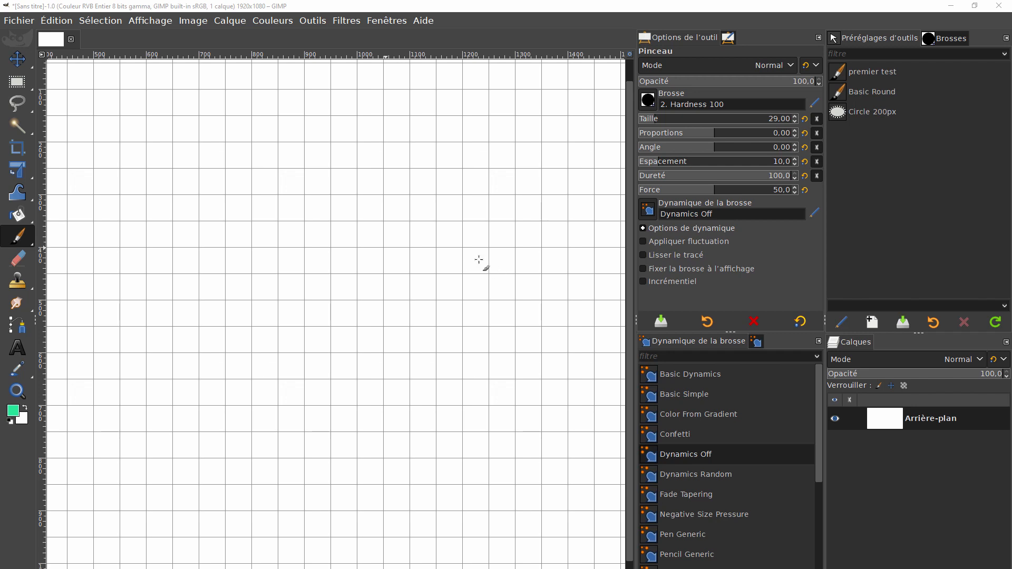
- Paint wavy green test strokes on the blank canvas, alternating between the thick brush at size 100 and the thin one at size 29
mouse_move(478, 261)
mouse_down()
mouse_move(417, 250)
mouse_move(222, 369)
mouse_up()
drag(539, 369, 433, 393)
drag(378, 376, 232, 454)
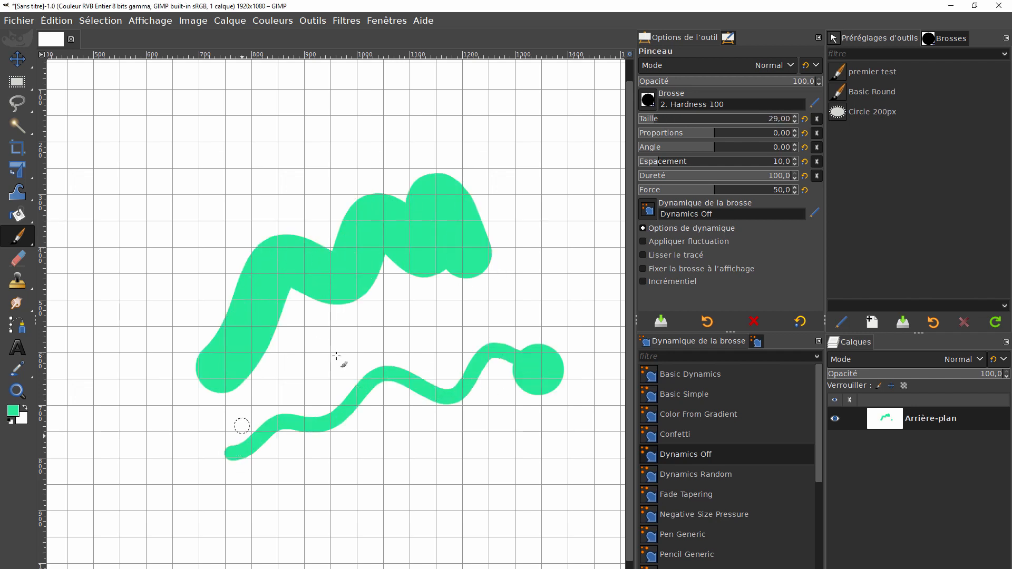
mouse_move(507, 312)
mouse_down()
mouse_move(380, 330)
mouse_move(253, 374)
mouse_up()
drag(411, 148, 217, 163)
drag(161, 235, 85, 239)
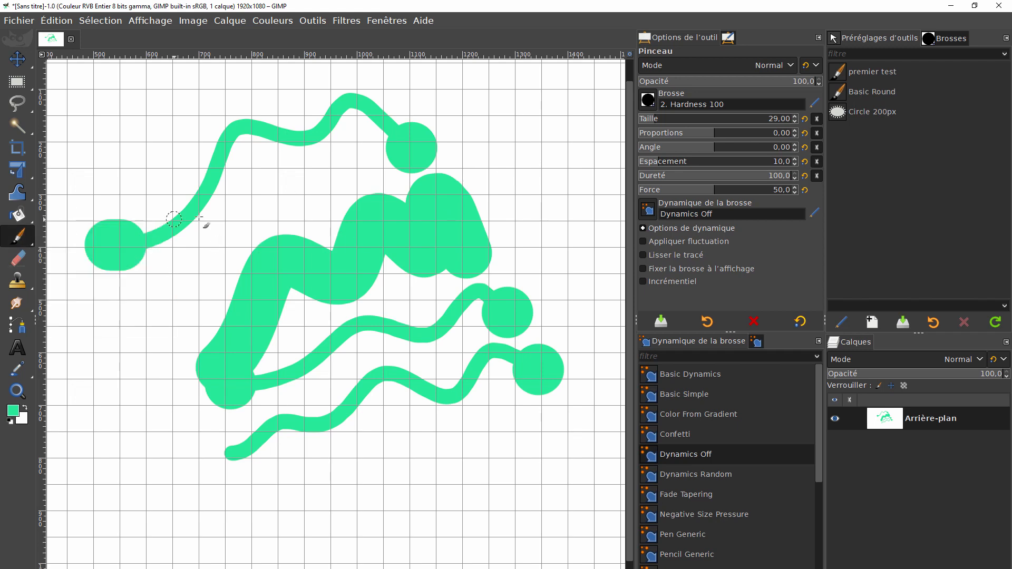
drag(543, 147, 506, 227)
- Apply the "premier test" tool preset and paint a straight thick line plus two short thick strokes at size 100
click(873, 91)
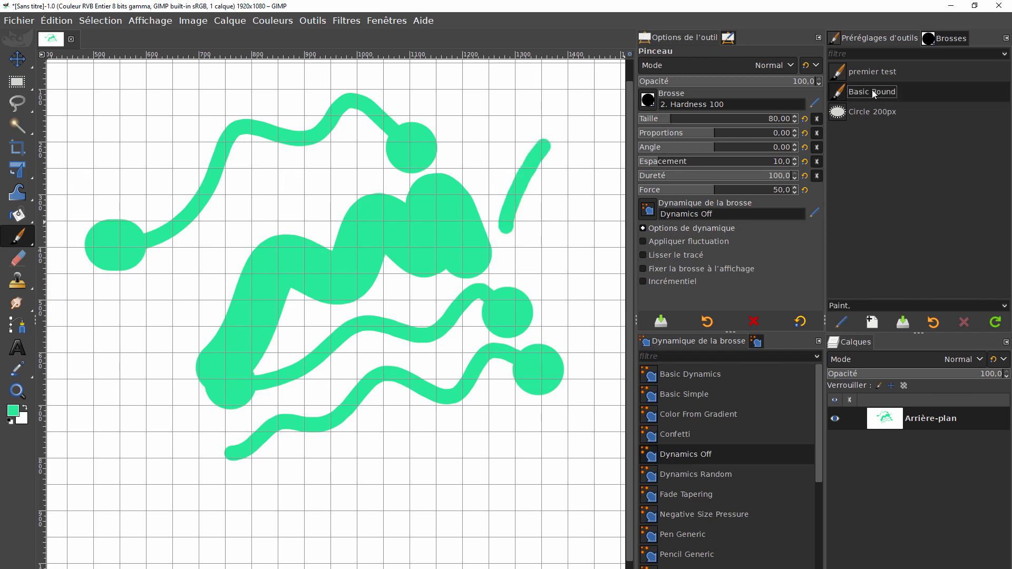
click(876, 72)
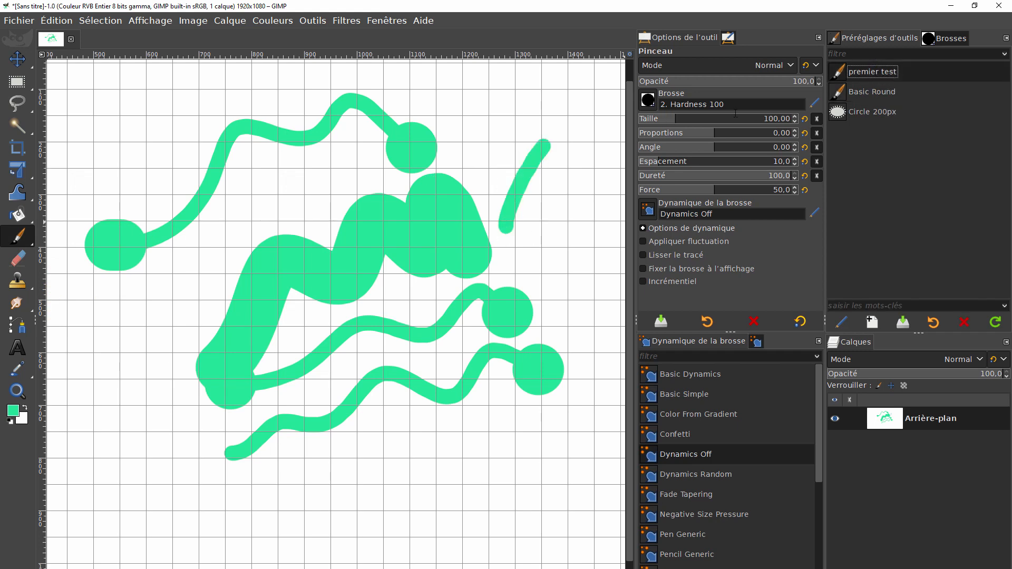
click(561, 112)
shift+click(422, 127)
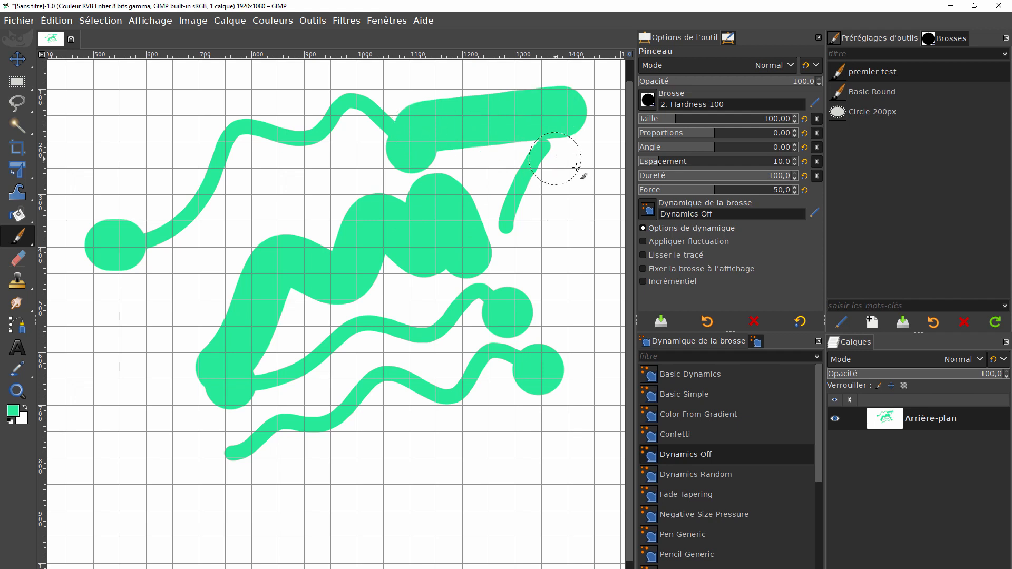
drag(568, 173, 543, 238)
drag(541, 458, 453, 469)
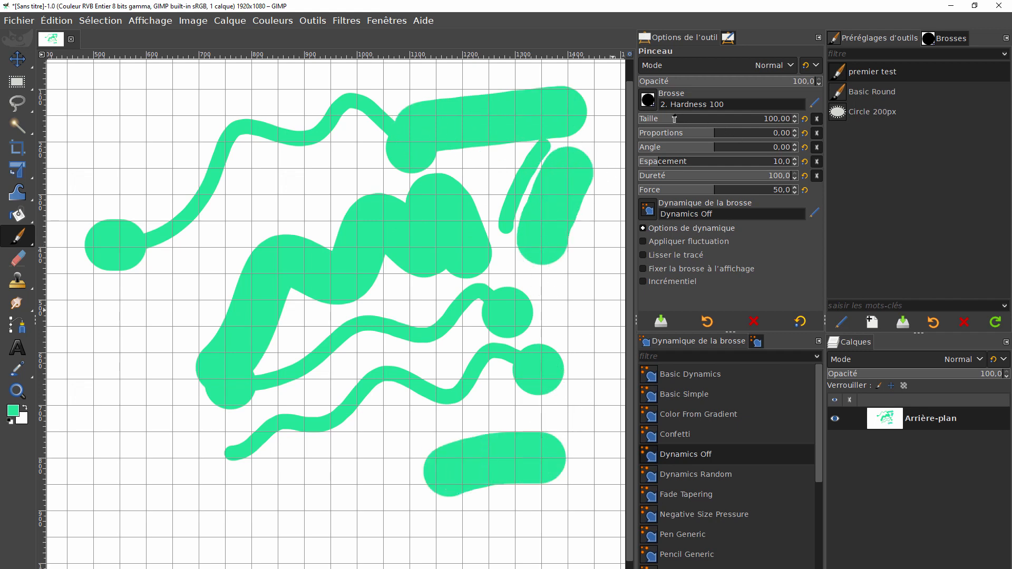
- Reduce the brush size to draw thin zigzag lines, and paint a dot and three thick strokes at size 100
drag(674, 119, 651, 119)
mouse_move(433, 462)
mouse_down()
mouse_move(355, 459)
mouse_move(270, 404)
mouse_move(247, 361)
mouse_move(115, 259)
mouse_move(270, 204)
mouse_move(399, 347)
mouse_up()
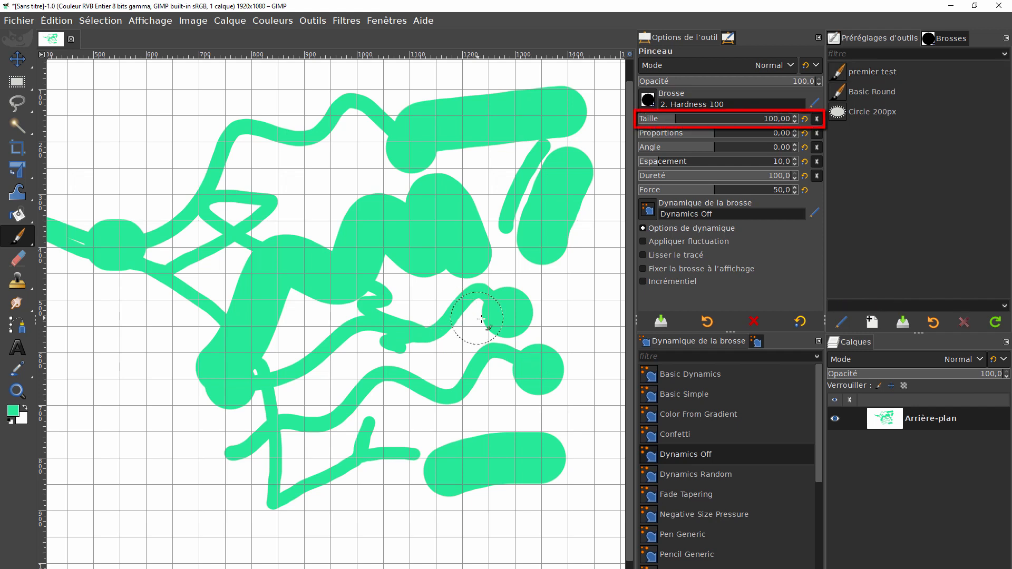
click(564, 298)
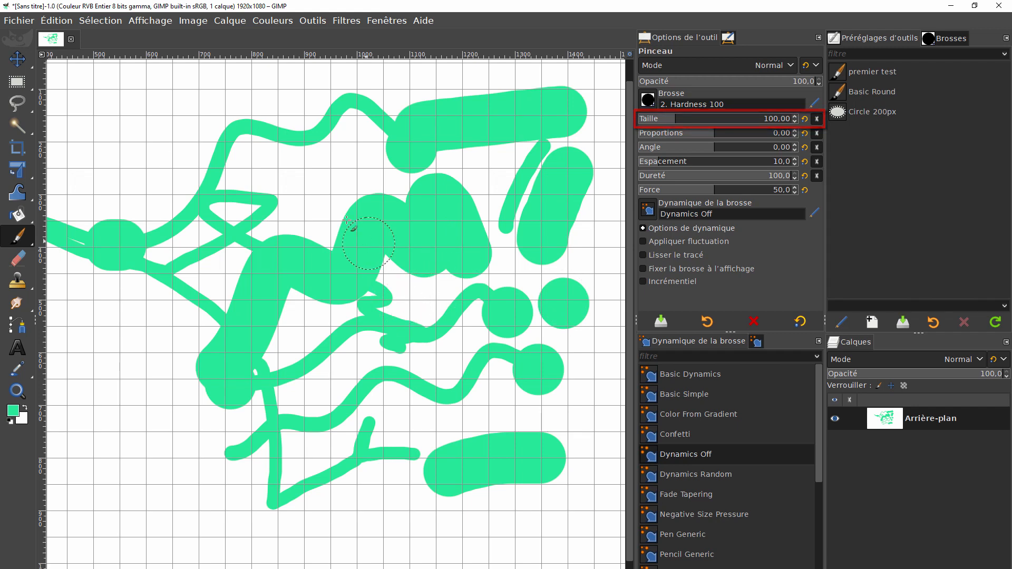
drag(322, 177, 218, 122)
drag(153, 113, 147, 354)
drag(131, 466, 240, 455)
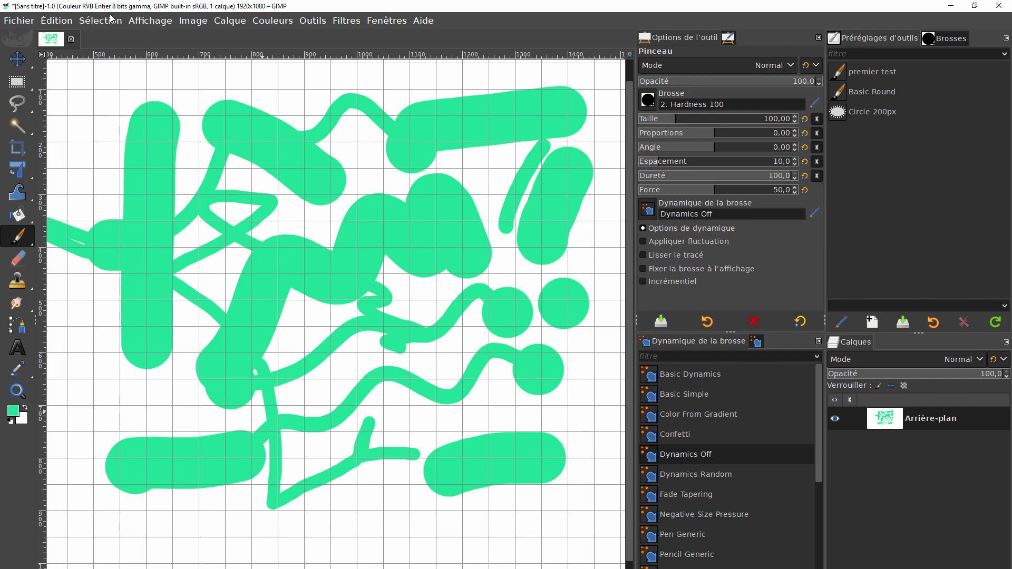
- Try shifting the background layer with the Move tool and undo the shift
click(18, 59)
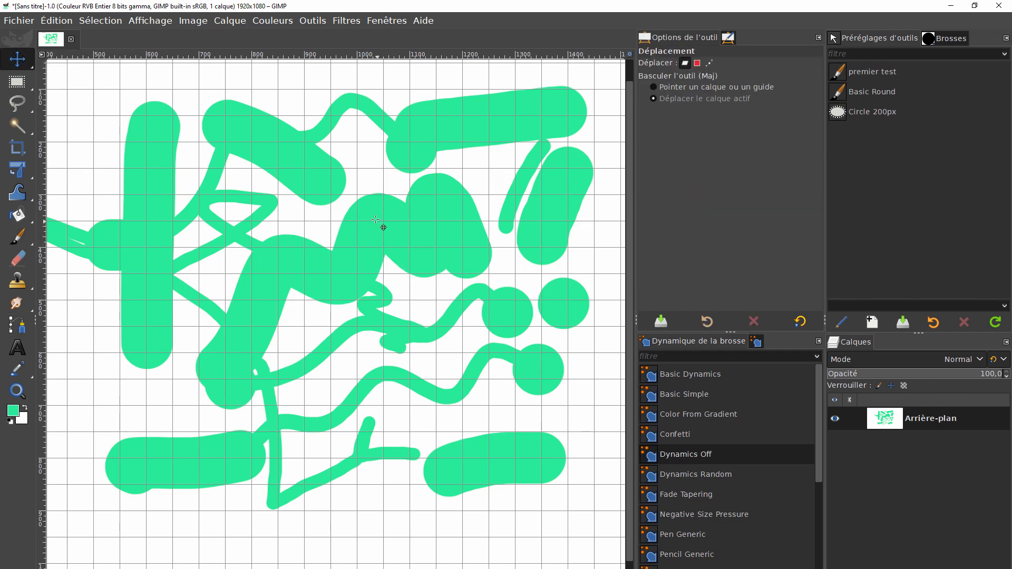
drag(376, 220, 540, 329)
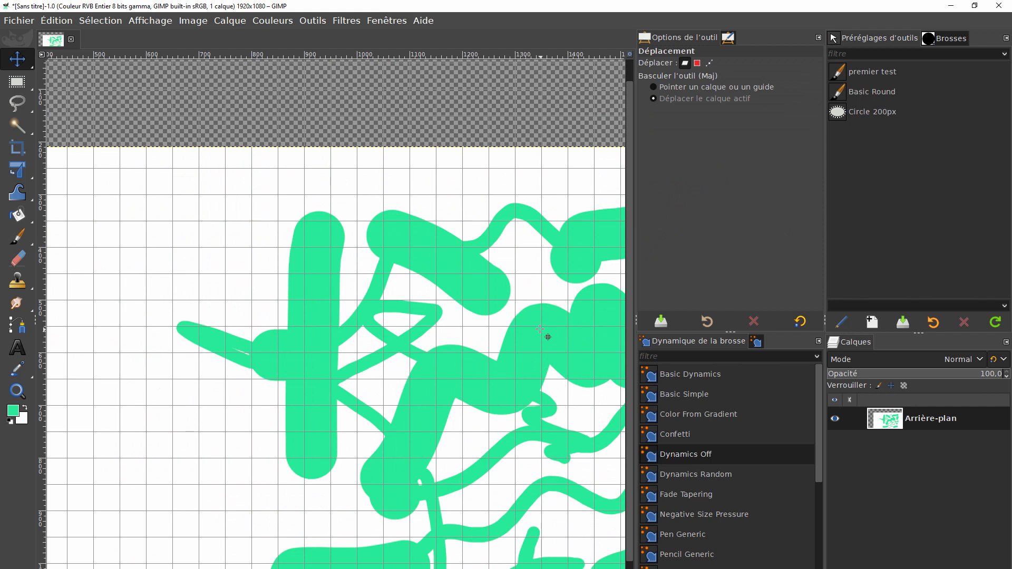
key(ctrl+z)
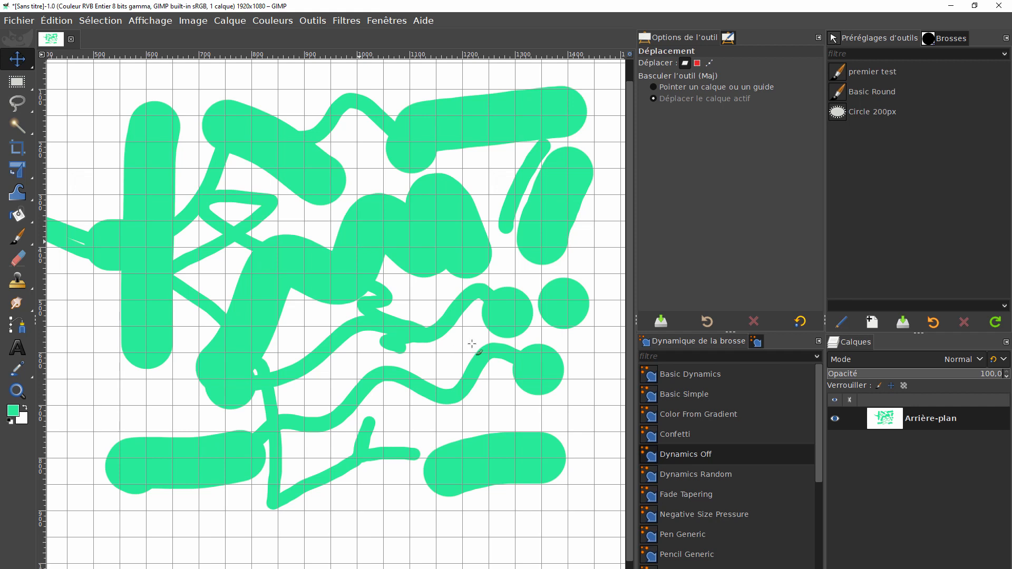
- Clear the background layer and paint six thick green strokes across the canvas with the Paintbrush at size 100
key(p)
key(Delete)
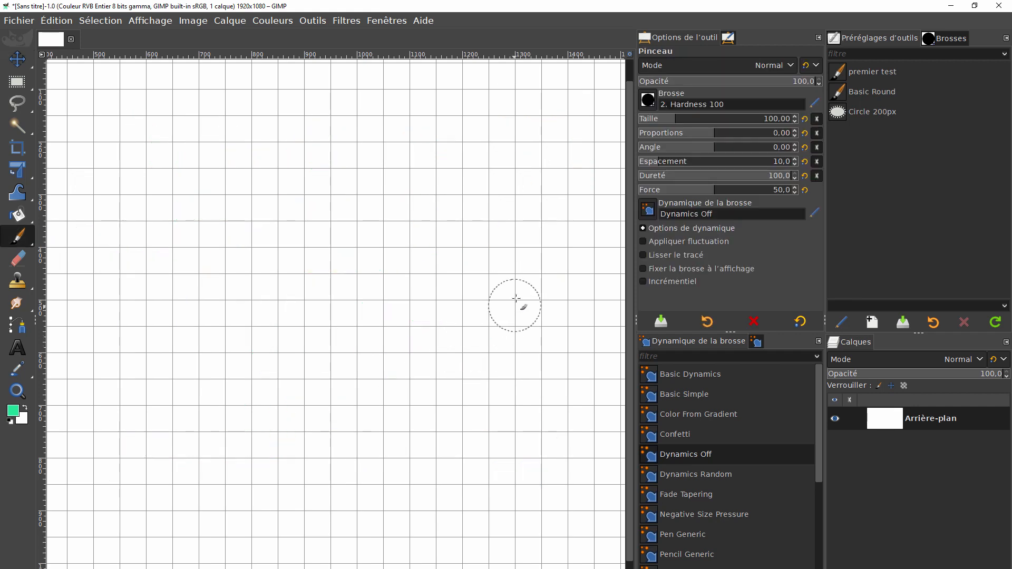
mouse_move(516, 298)
mouse_down()
mouse_move(395, 195)
mouse_move(247, 416)
mouse_up()
drag(509, 403, 232, 519)
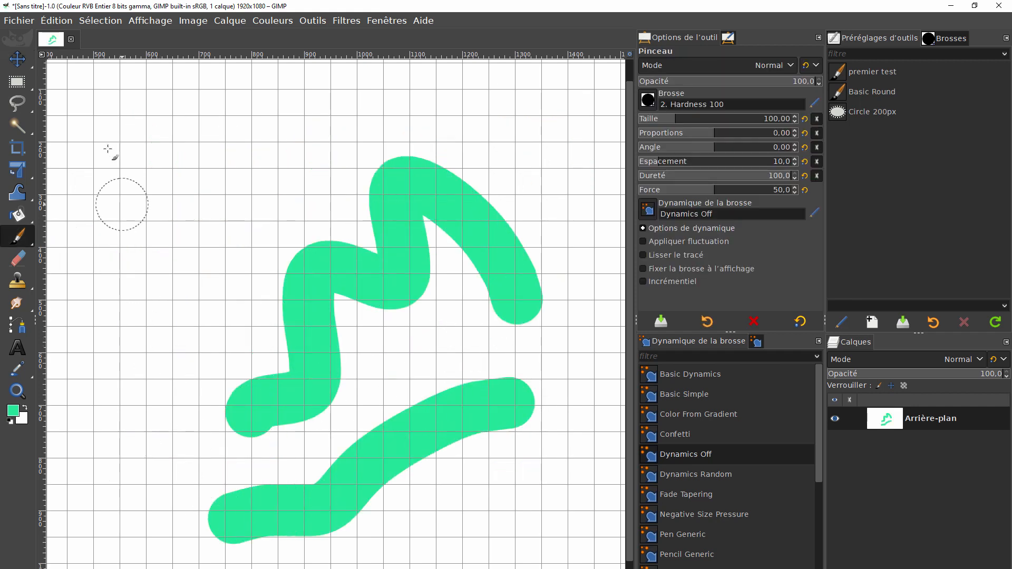
drag(87, 94, 129, 444)
drag(188, 84, 365, 87)
drag(569, 109, 585, 353)
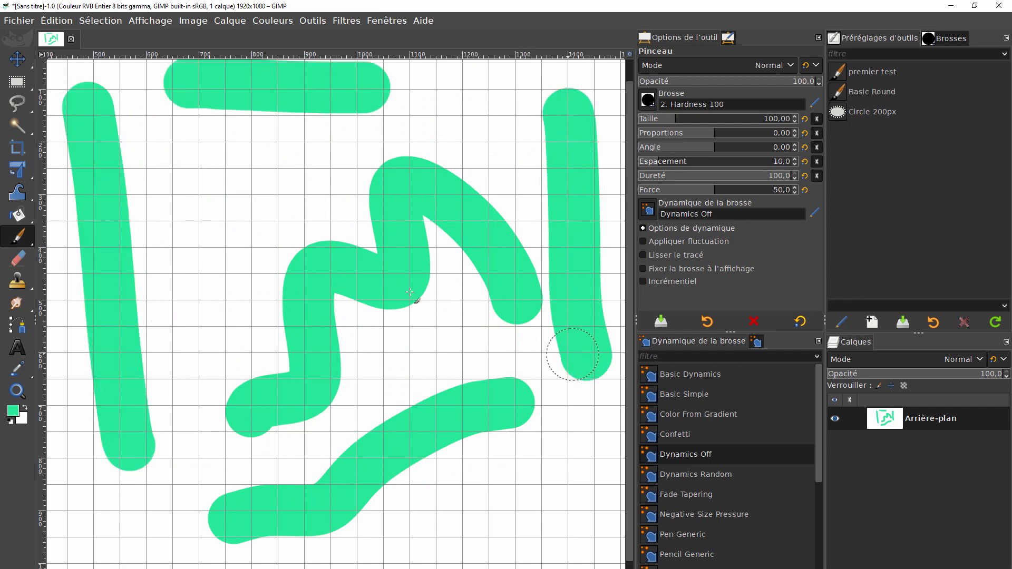
drag(193, 250, 208, 343)
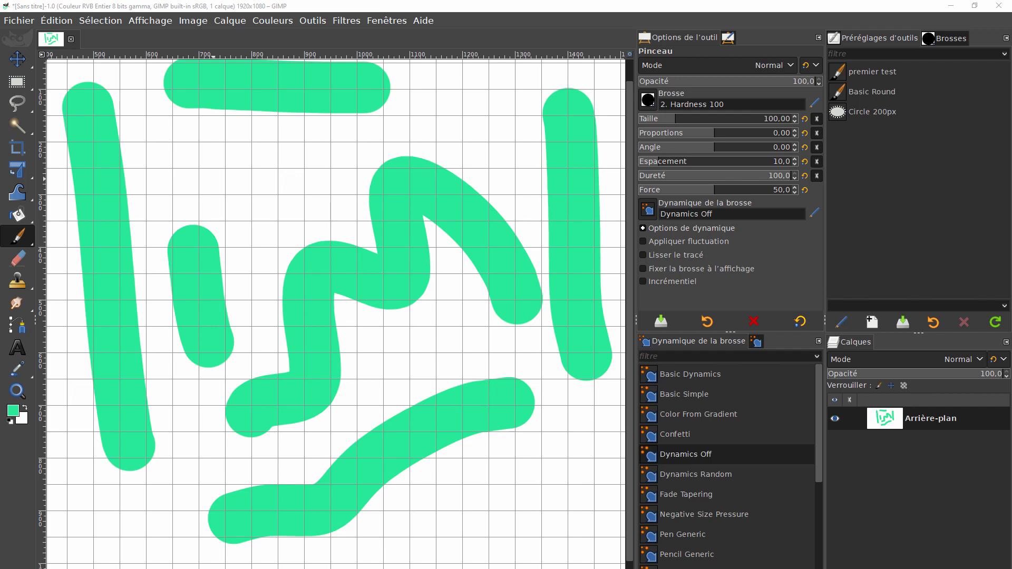
- Try a rectangular selection of 447 × 400 px at position 799, 220 around the central stroke and remove it
key(m)
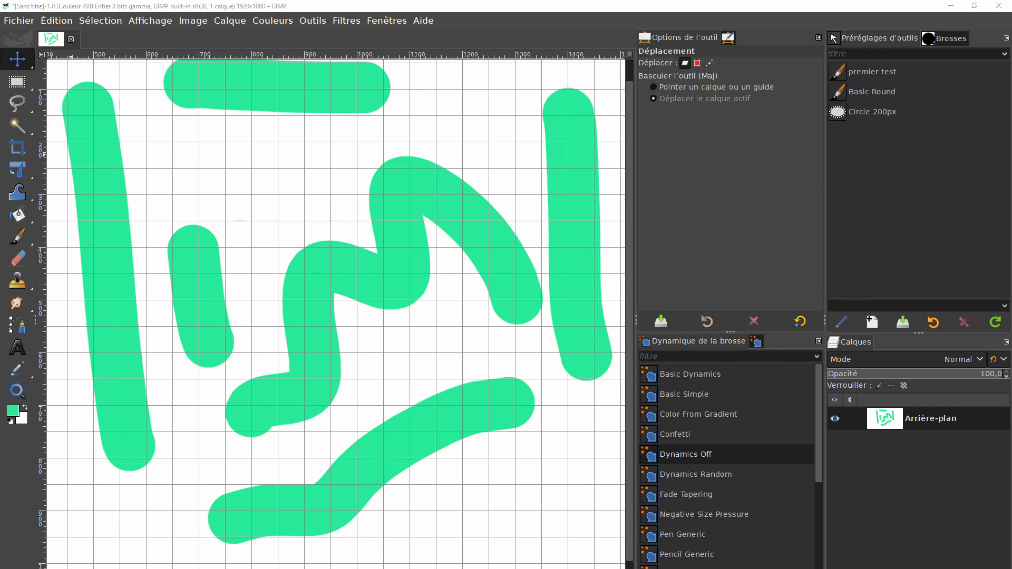
click(17, 81)
mouse_move(18, 103)
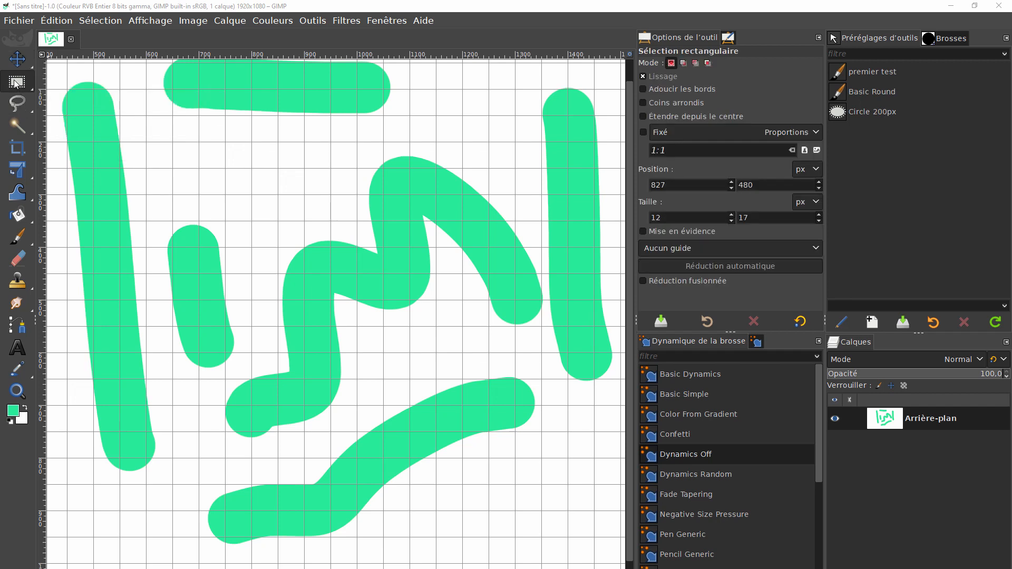
drag(252, 152, 487, 362)
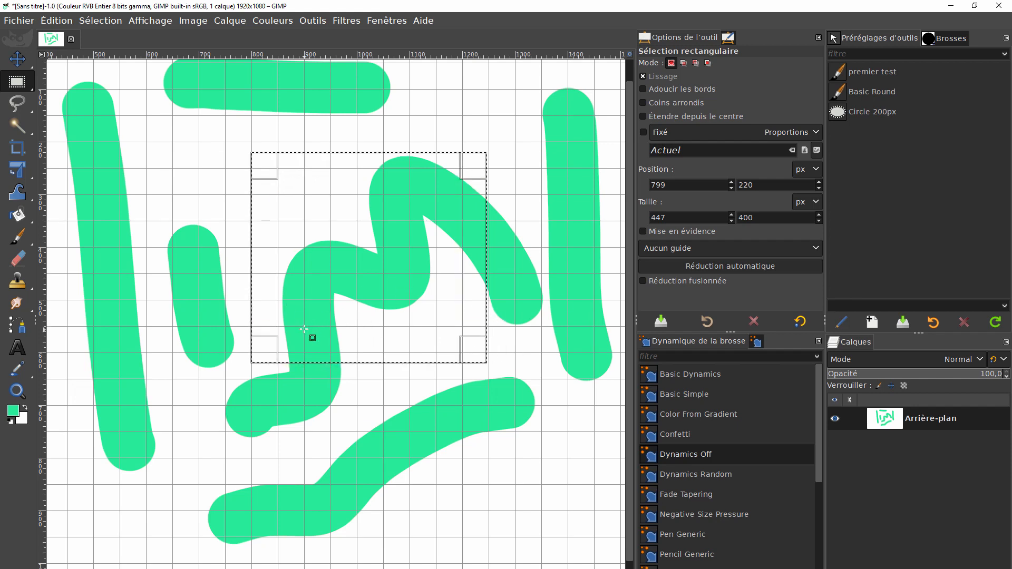
key(ctrl+shift+a)
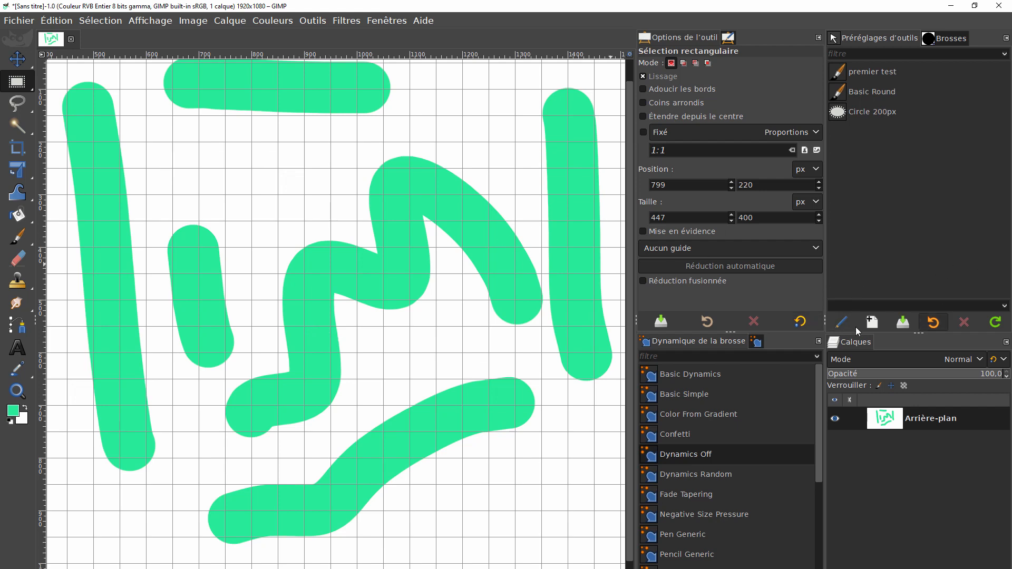
click(622, 568)
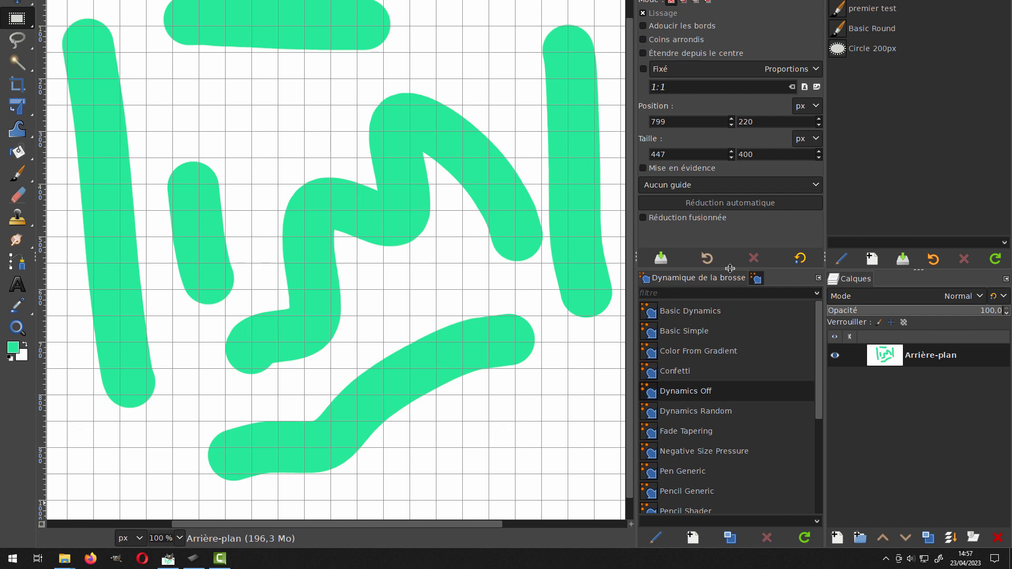
- Lower the divider between the tool options and the brush dynamics list slightly
mouse_move(730, 268)
mouse_down()
mouse_move(742, 108)
mouse_move(750, 311)
mouse_up()
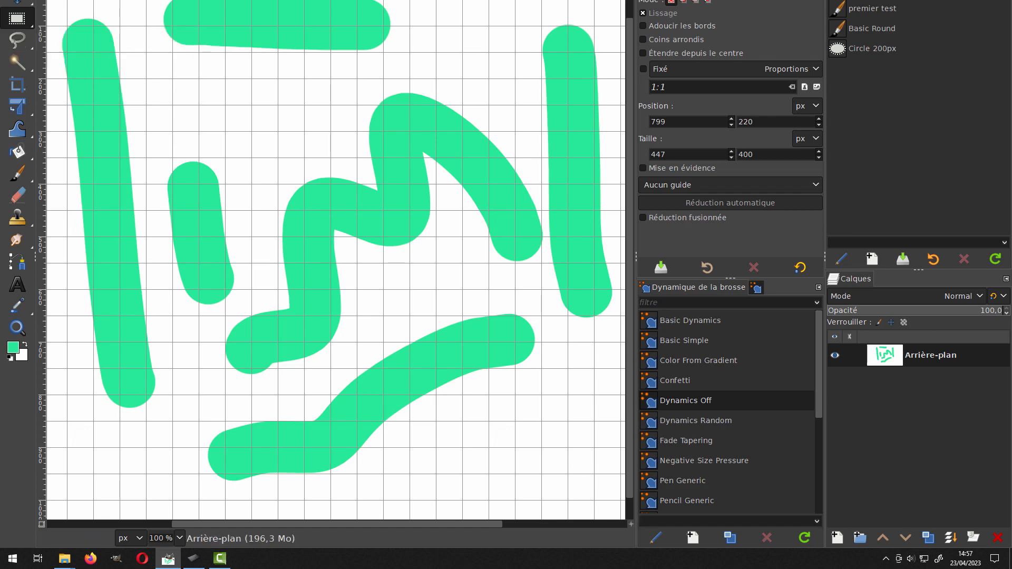
- Switch to Firefox to view the "Gimp configuration" playlist on YouTube, and return to GIMP
drag(0, 82, 596, 0)
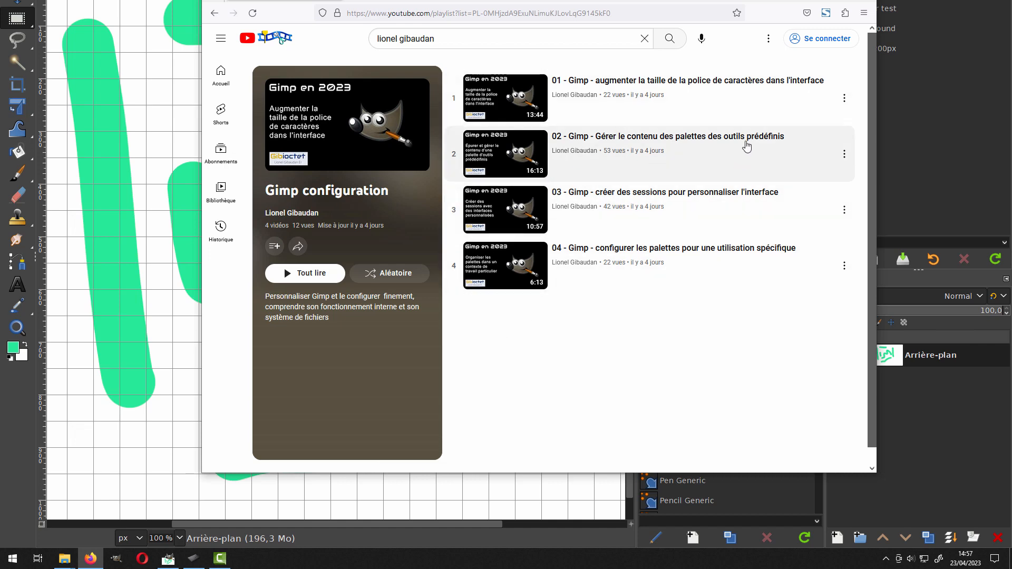
drag(737, 0, 602, 2)
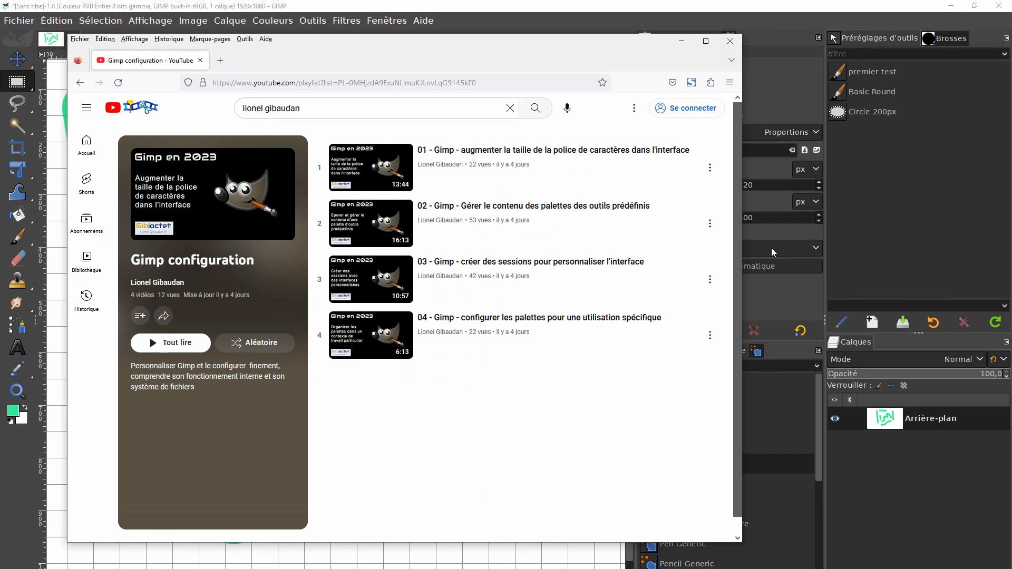
click(108, 568)
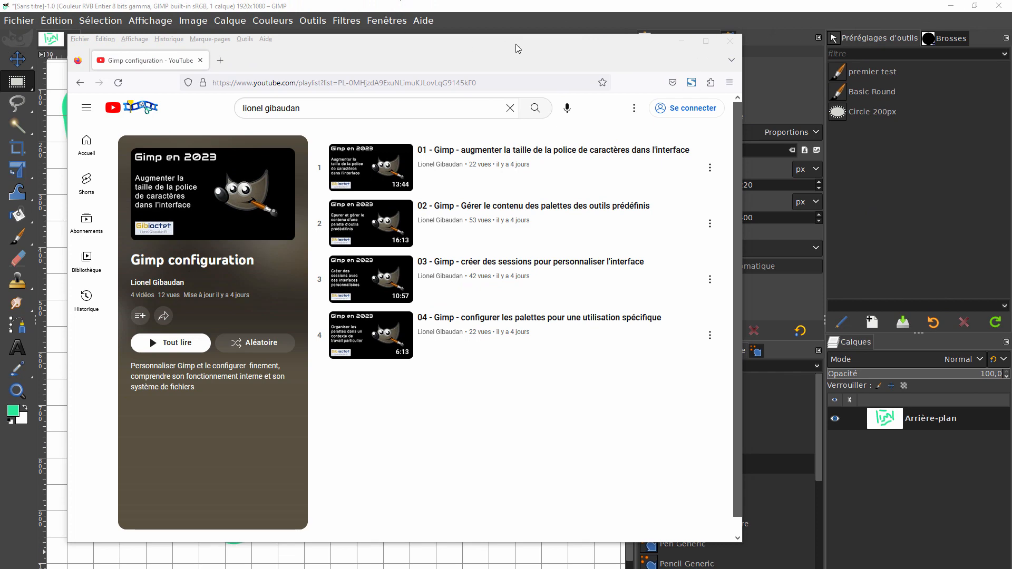
drag(516, 44, 0, 43)
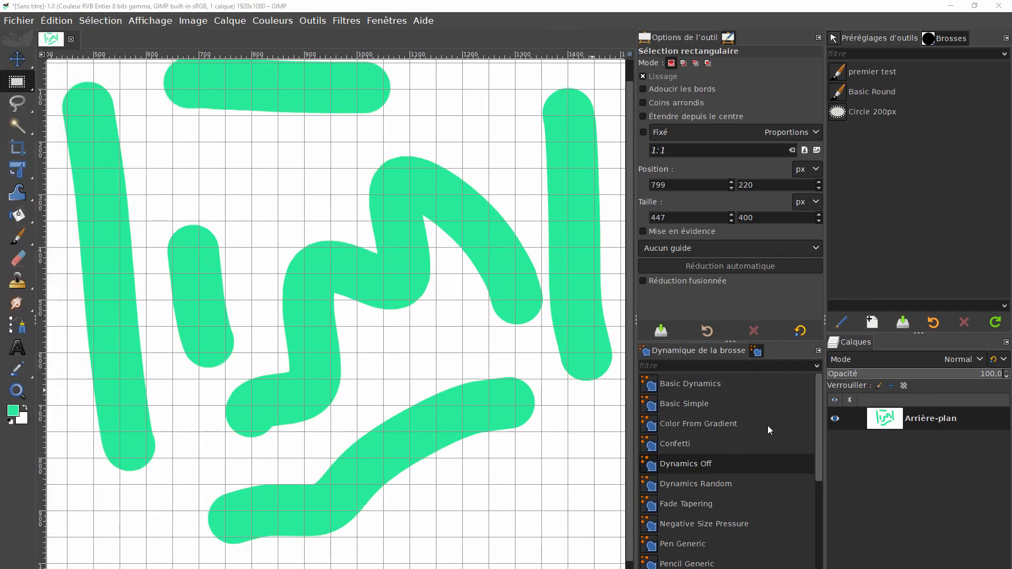
- Show the brush dynamics folders in the preferences and select the one at C:\Program Files\GIMP 2\share\gimp\2.0\dynamics
click(62, 23)
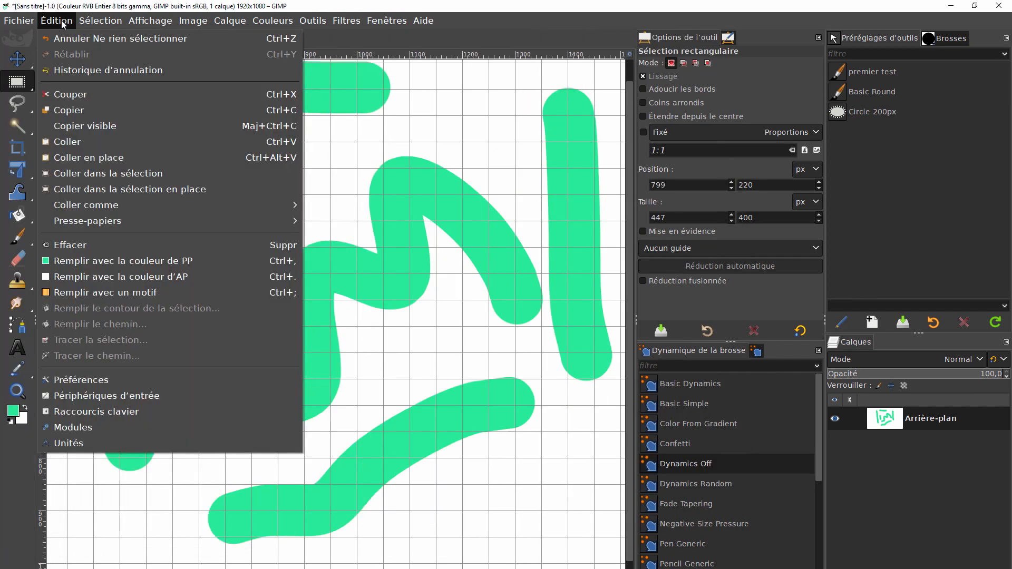
click(91, 380)
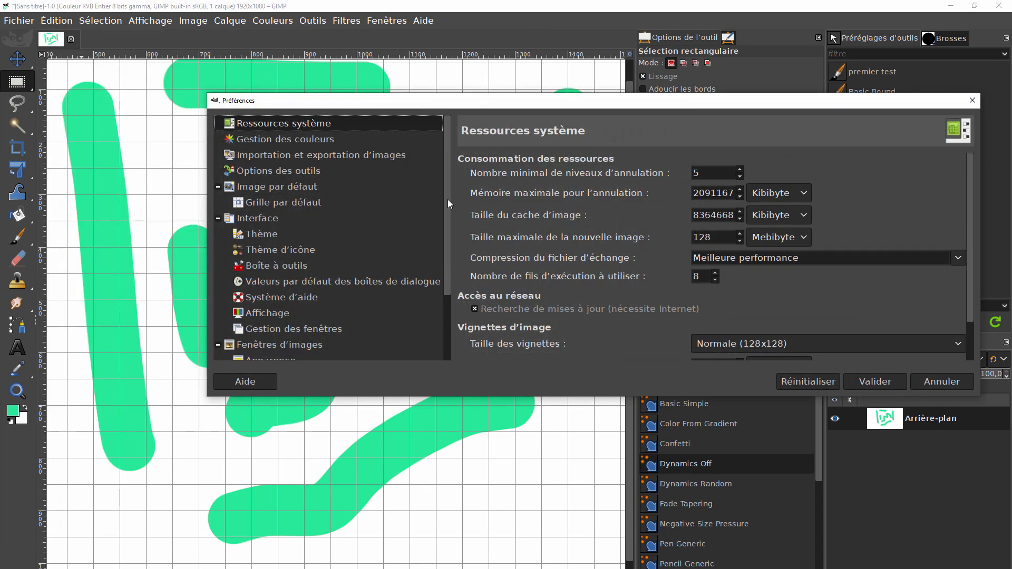
drag(448, 199, 449, 293)
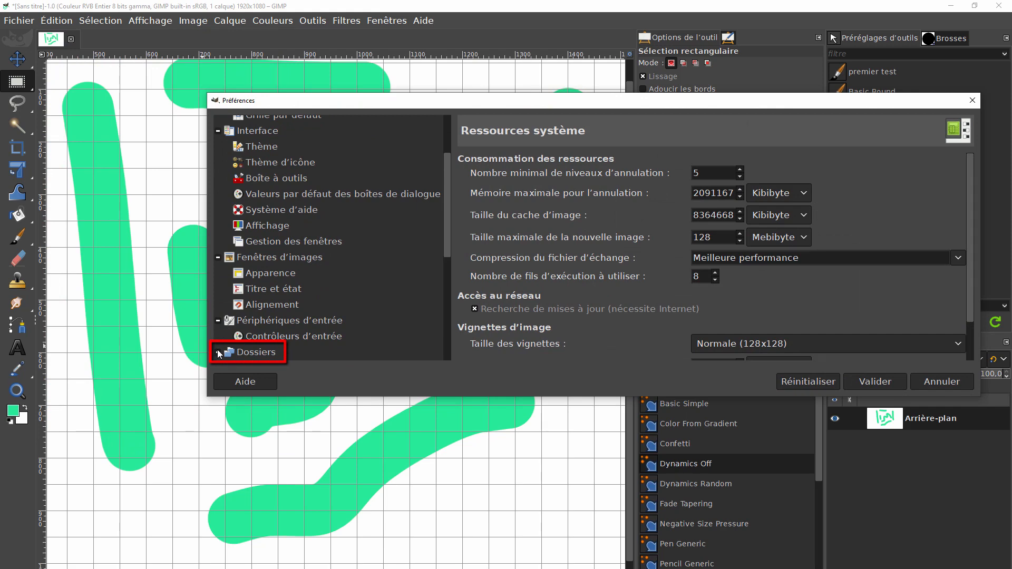
drag(448, 225, 438, 334)
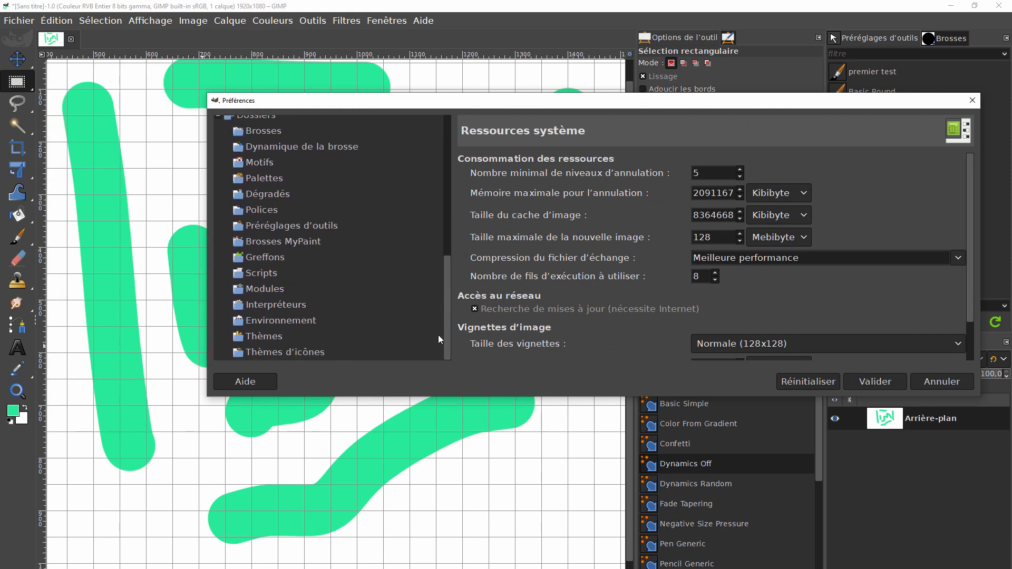
click(281, 148)
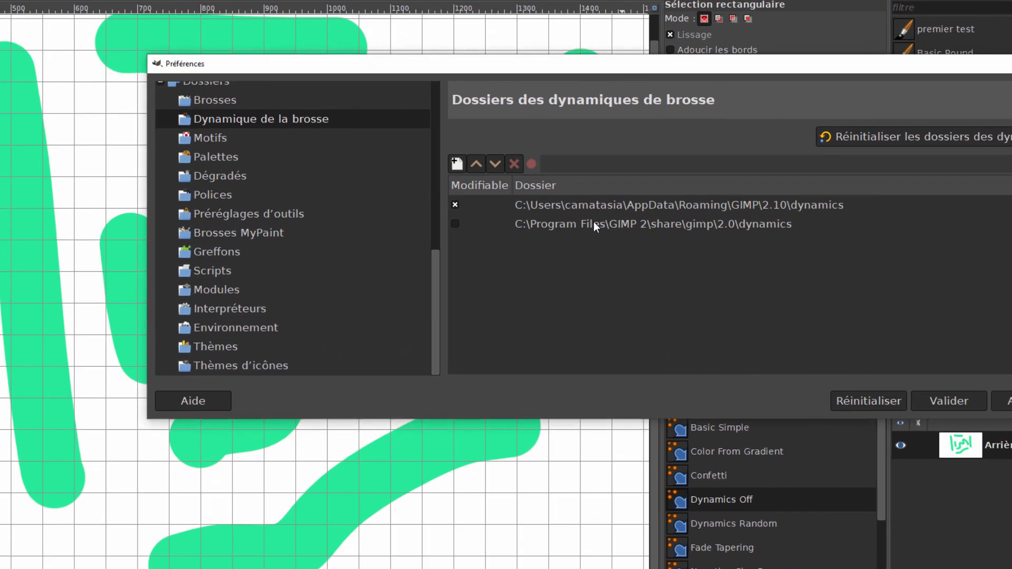
click(594, 222)
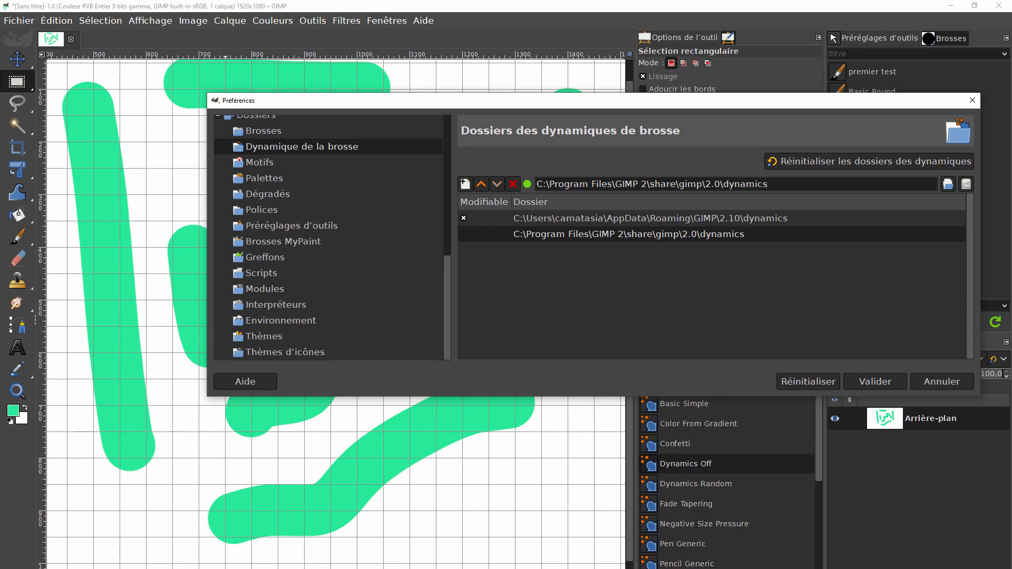
- Compare GIMP's installed dynamics folder with the gimp-tuto copy in File Explorer, and return to GIMP to close the preferences
click(95, 556)
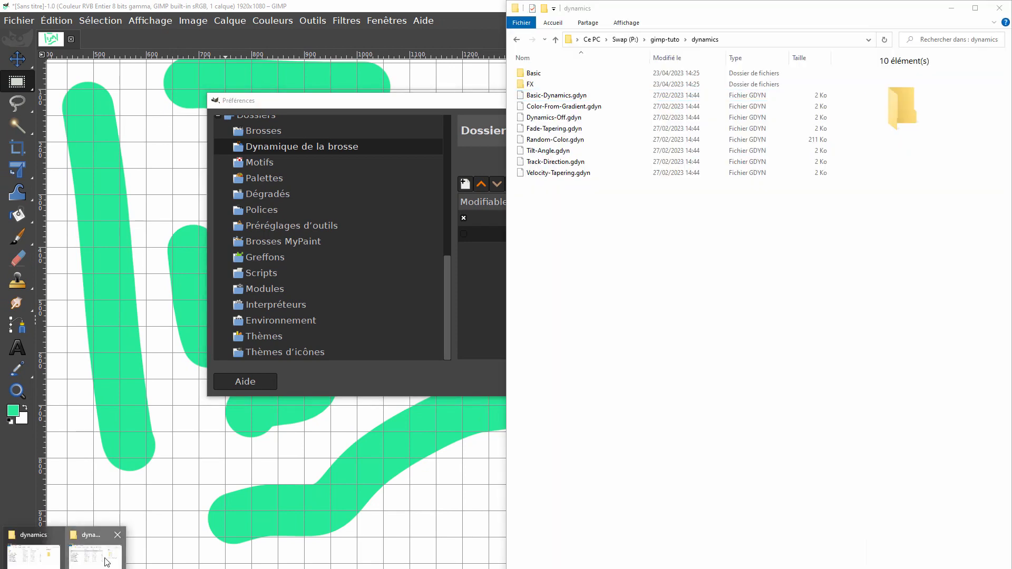
click(33, 556)
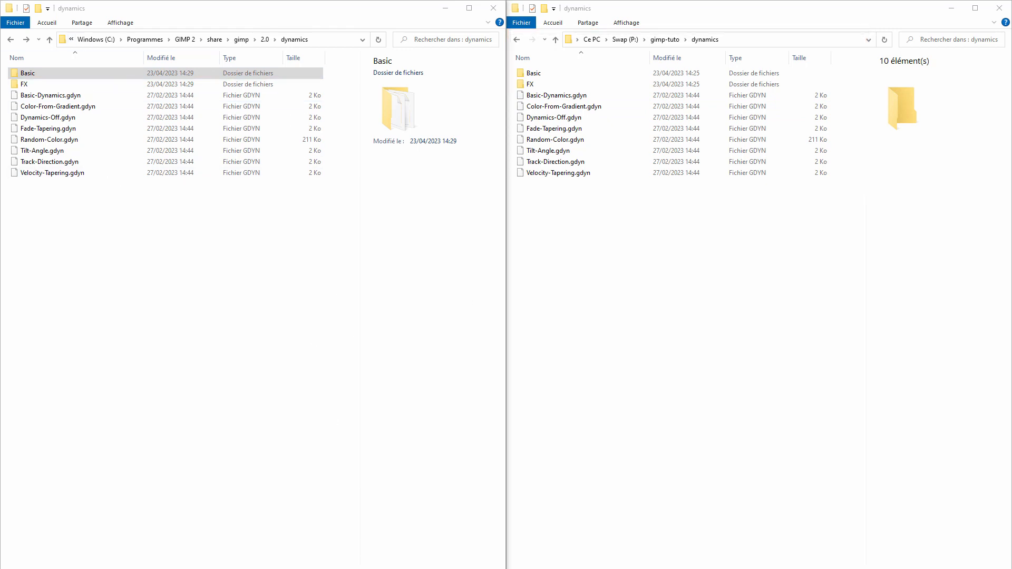
mouse_move(168, 568)
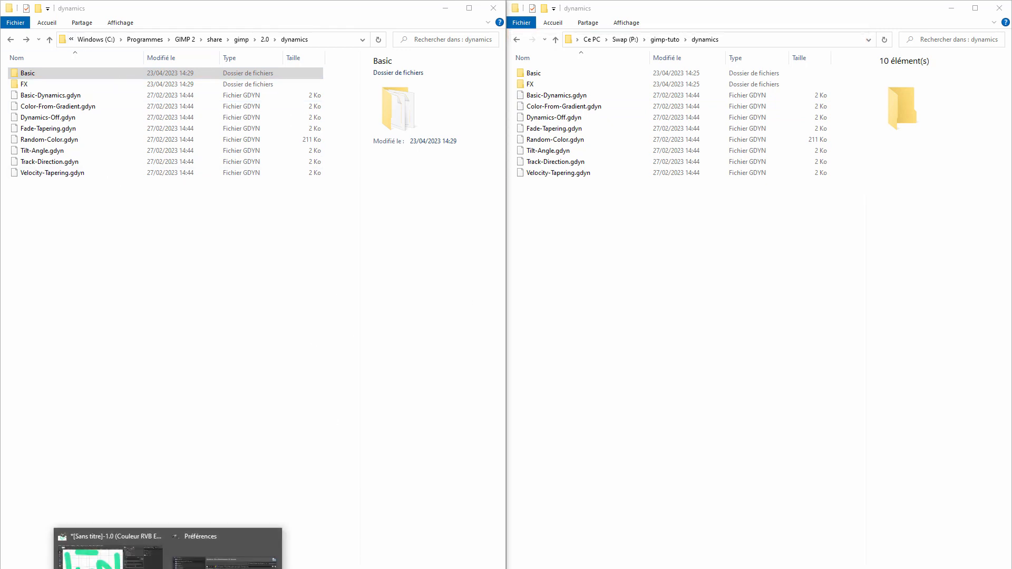
click(110, 554)
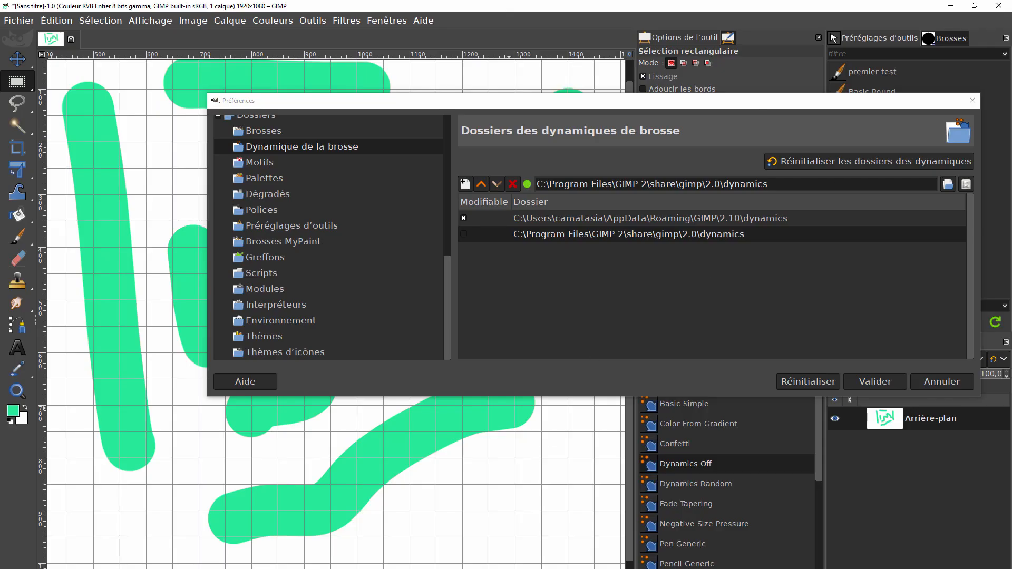
click(975, 96)
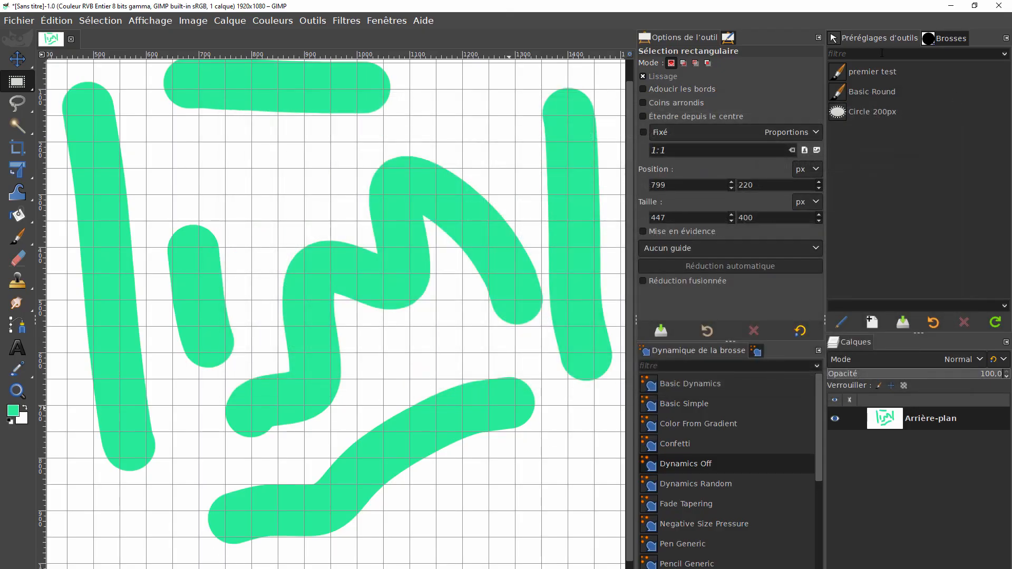
- Activate the tool presets premier test, Basic Round and Circle 200px in turn, ending on premier test
click(858, 71)
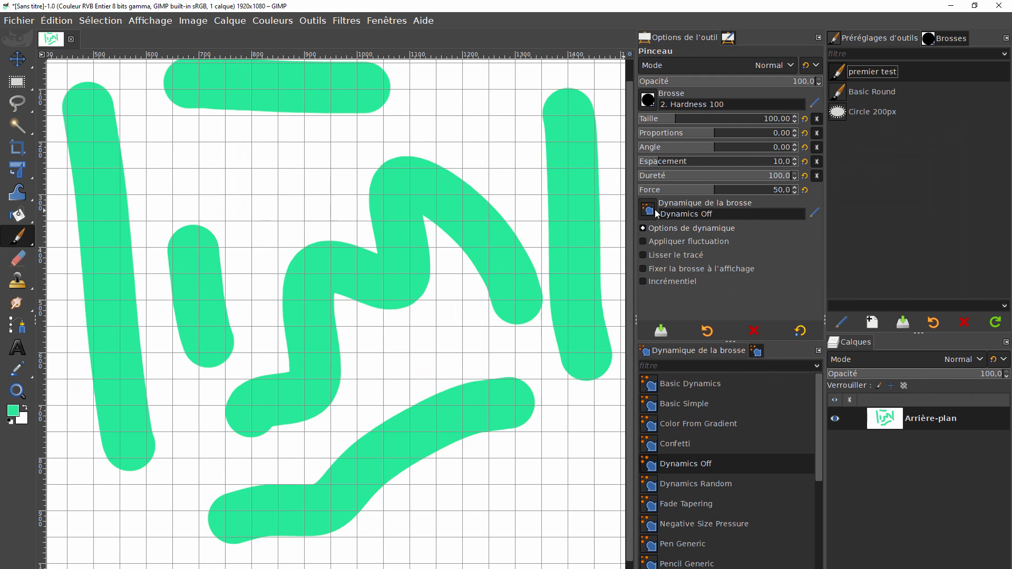
click(861, 93)
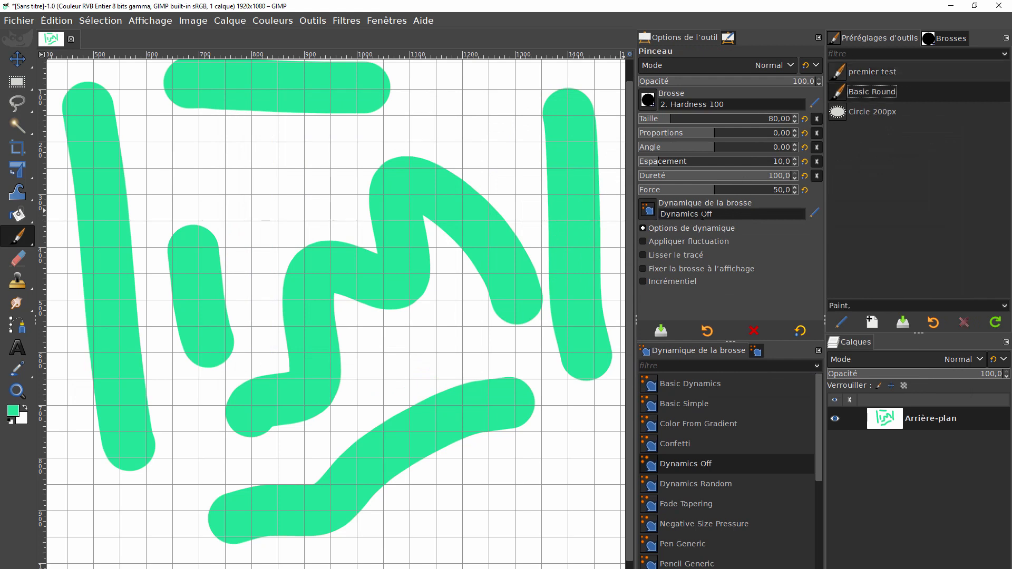
click(877, 112)
click(860, 72)
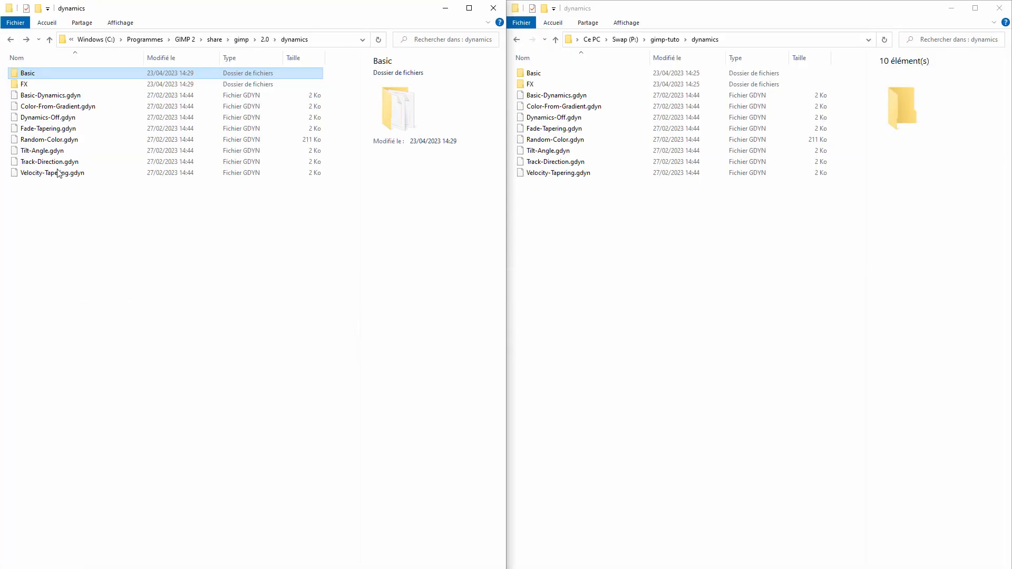
- In File Explorer, delete all loose .gdyn files from GIMP's installed dynamics folder except Dynamics-Off.gdyn, allowing it with administrator rights
click(32, 173)
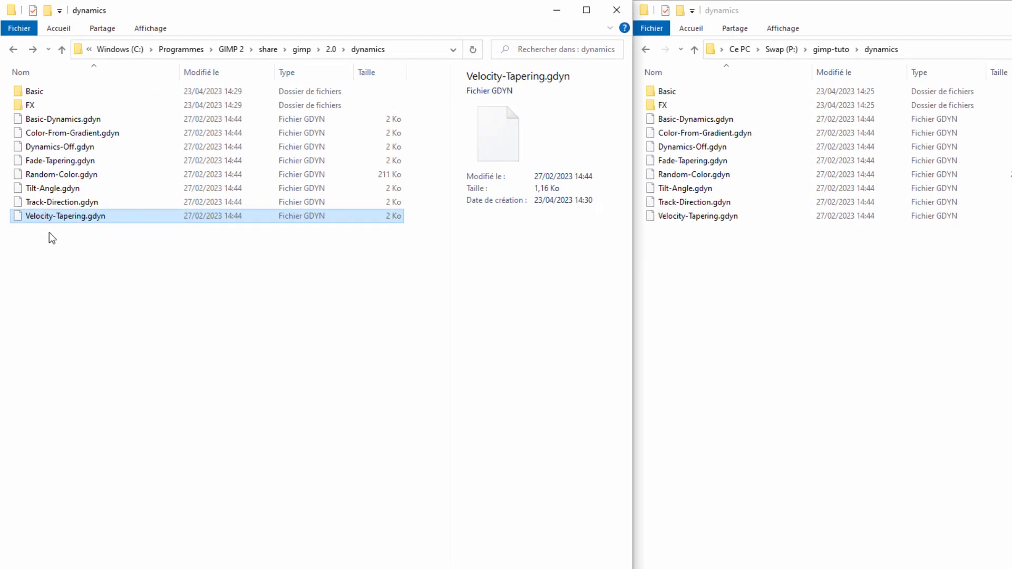
shift+click(17, 160)
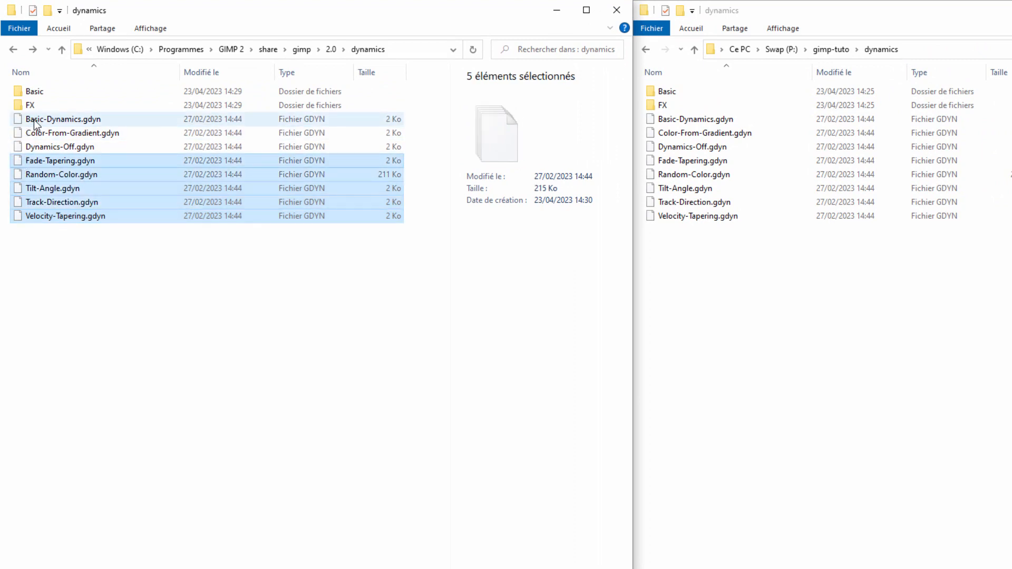
ctrl+click(30, 120)
ctrl+click(21, 134)
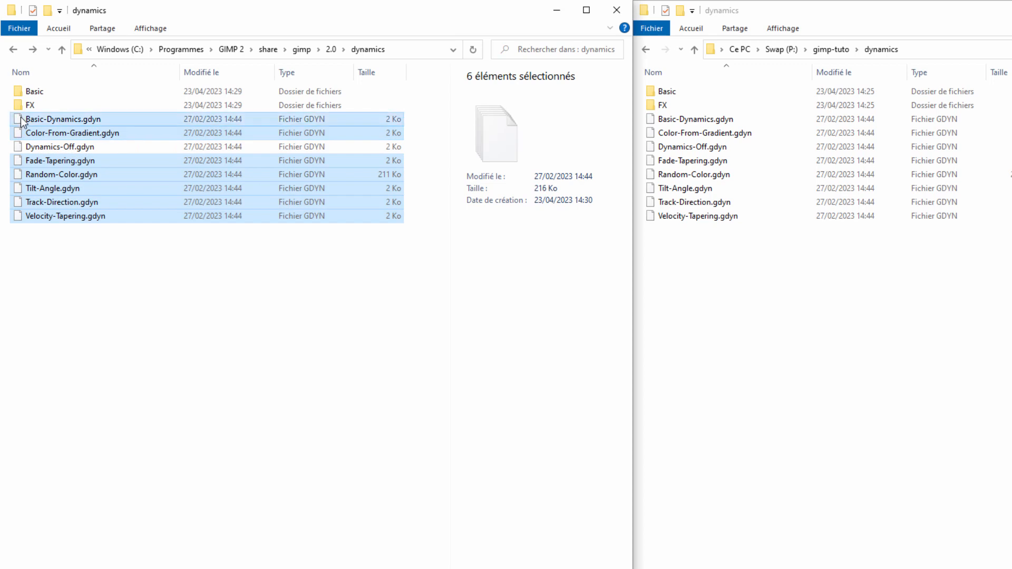
key(Delete)
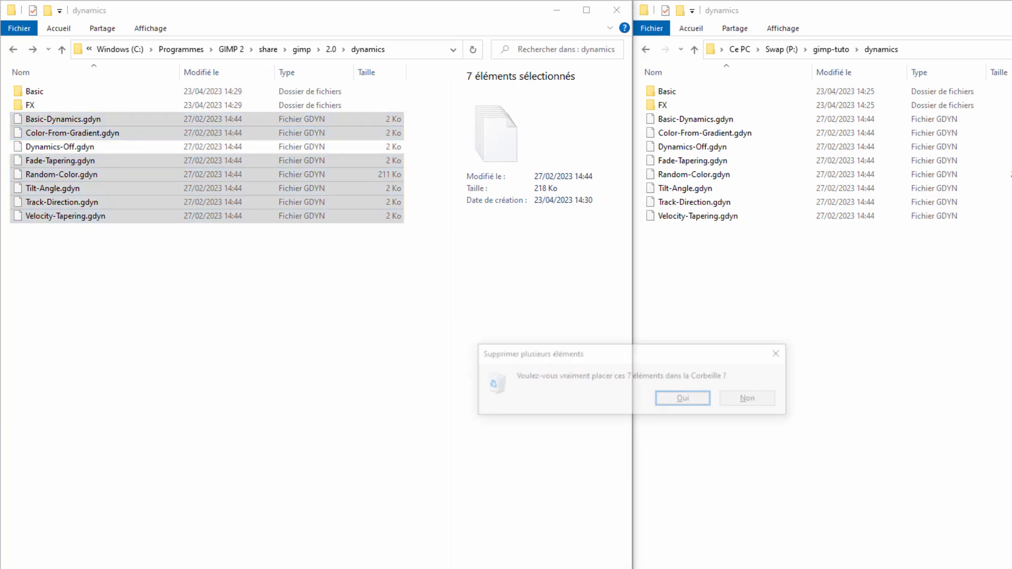
key(Return)
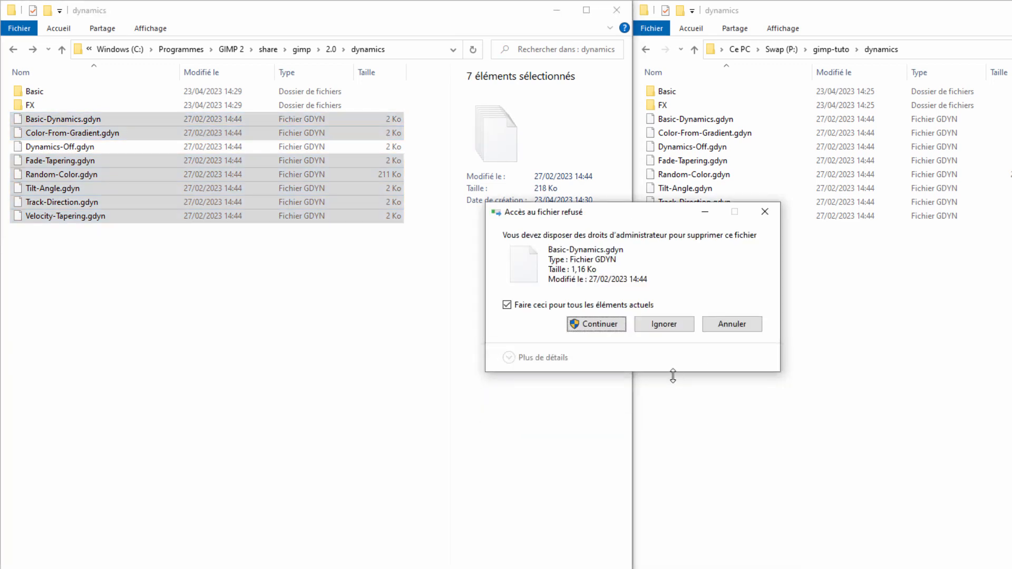
click(607, 324)
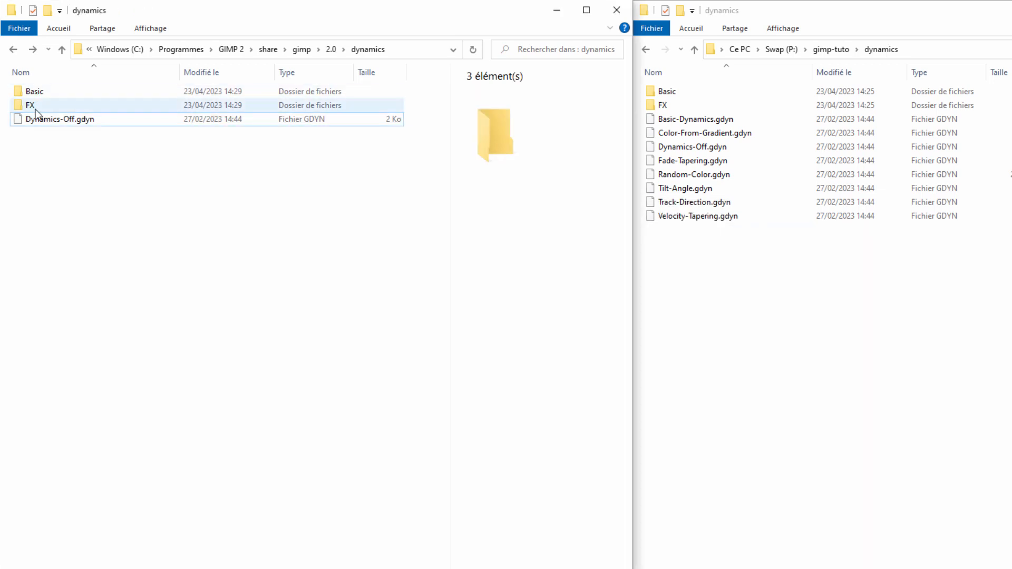
- Permanently delete Confetti.gdyn, Perspective.gdyn and Speed_Size_Opacity.gdyn from the FX subfolder of the installed dynamics
double_click(18, 105)
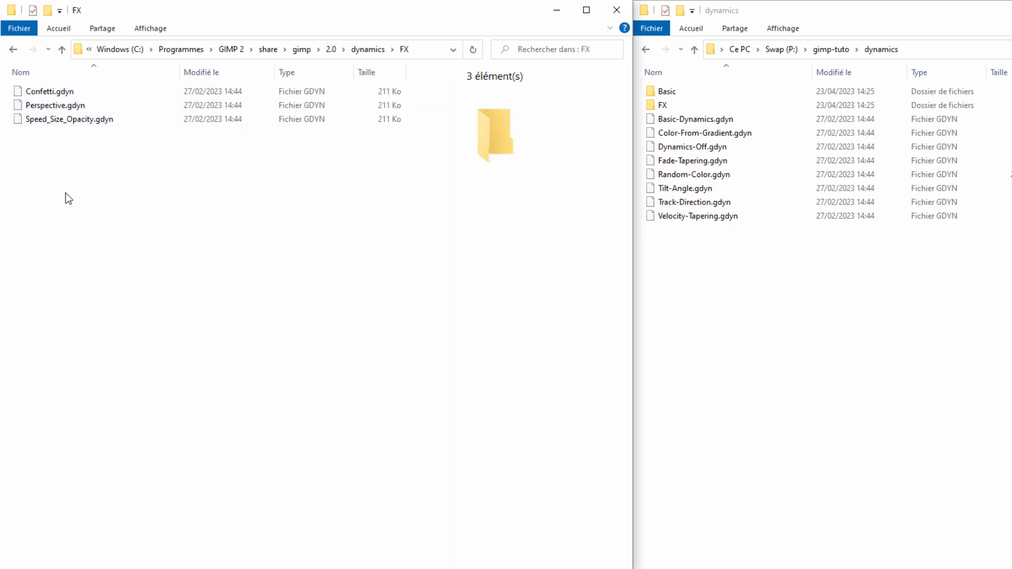
click(59, 120)
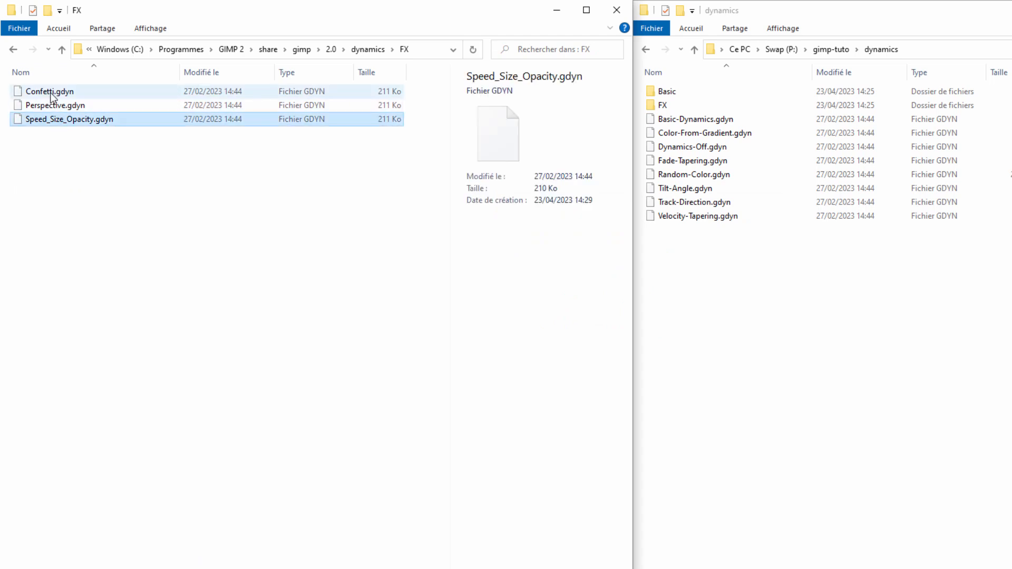
shift+click(51, 93)
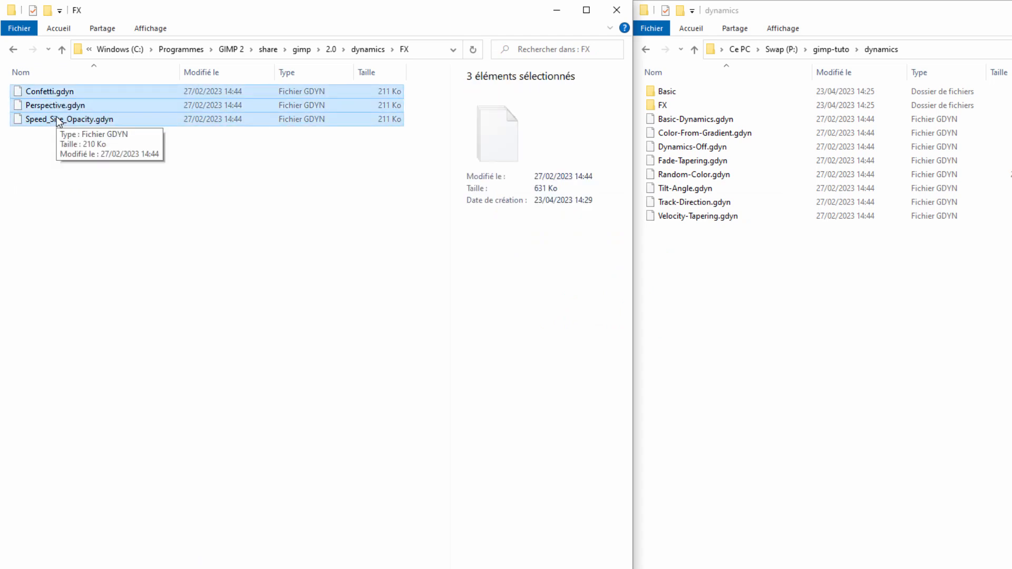
key(shift+Delete)
click(665, 398)
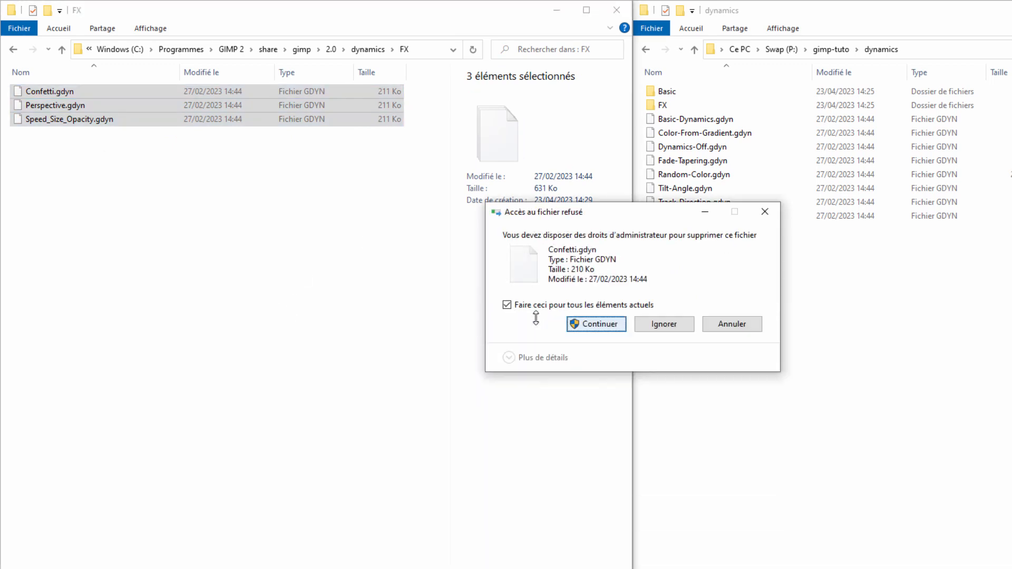
key(Return)
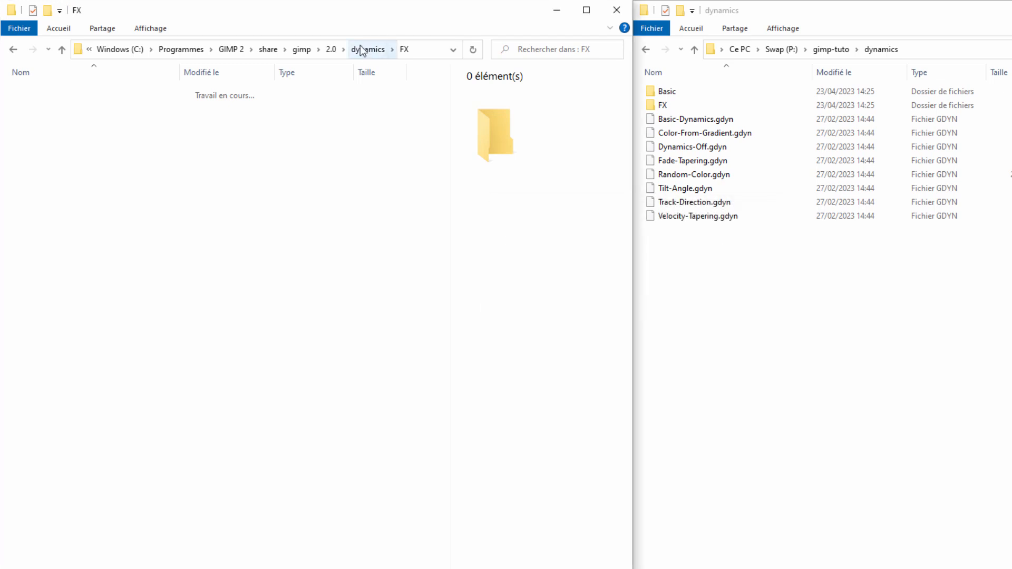
- Permanently delete all .gdyn files except Pressure-Size.gdyn from the Basic subfolder of the installed dynamics, allowing it with administrator rights
click(360, 48)
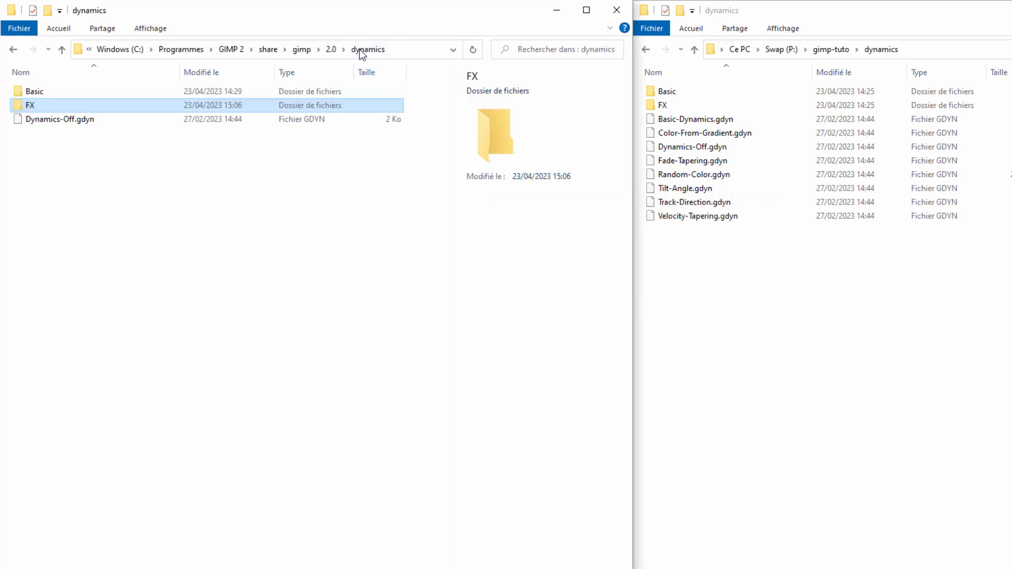
click(20, 91)
double_click(17, 91)
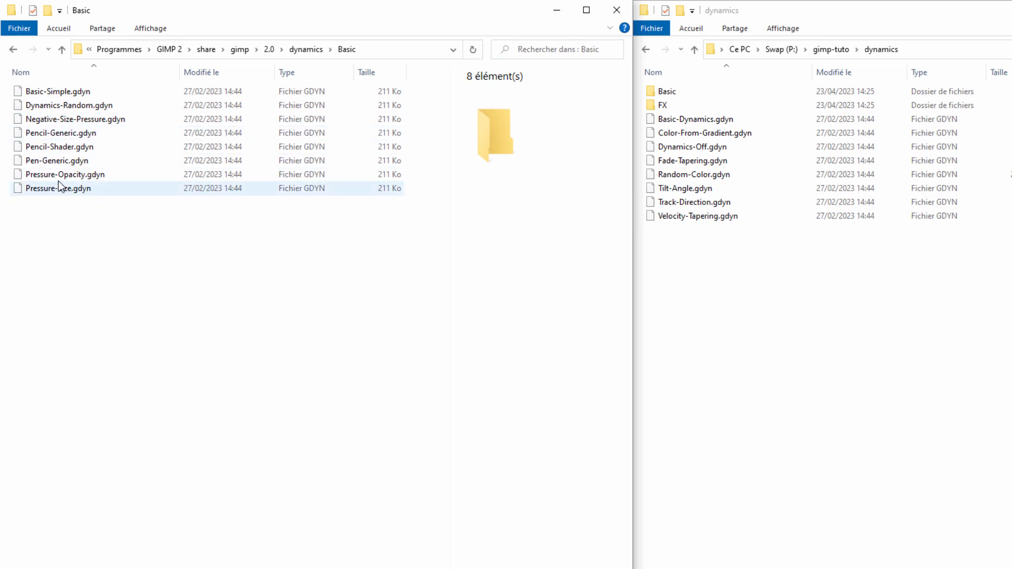
click(32, 176)
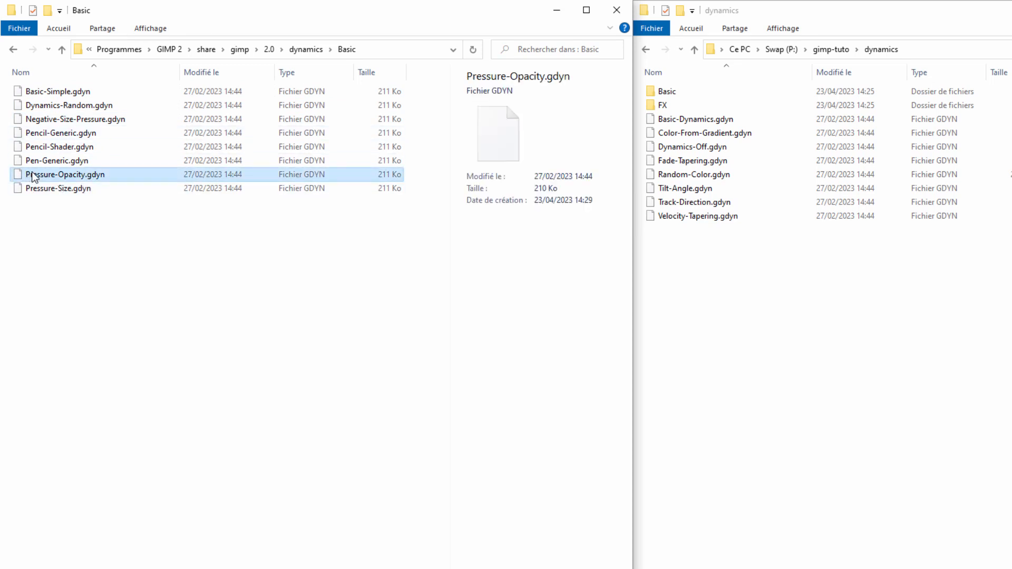
shift+click(72, 94)
key(shift+Delete)
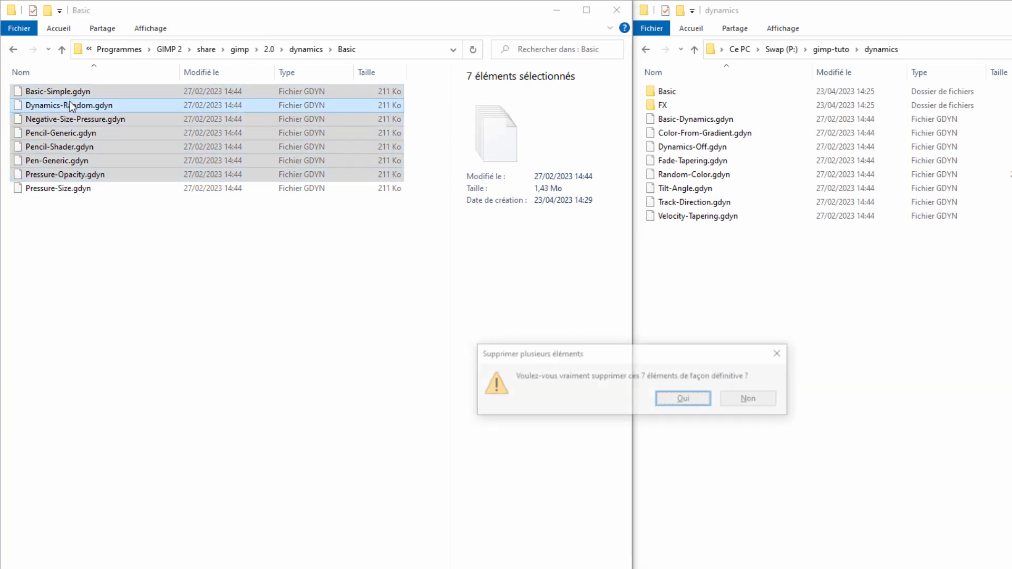
key(Return)
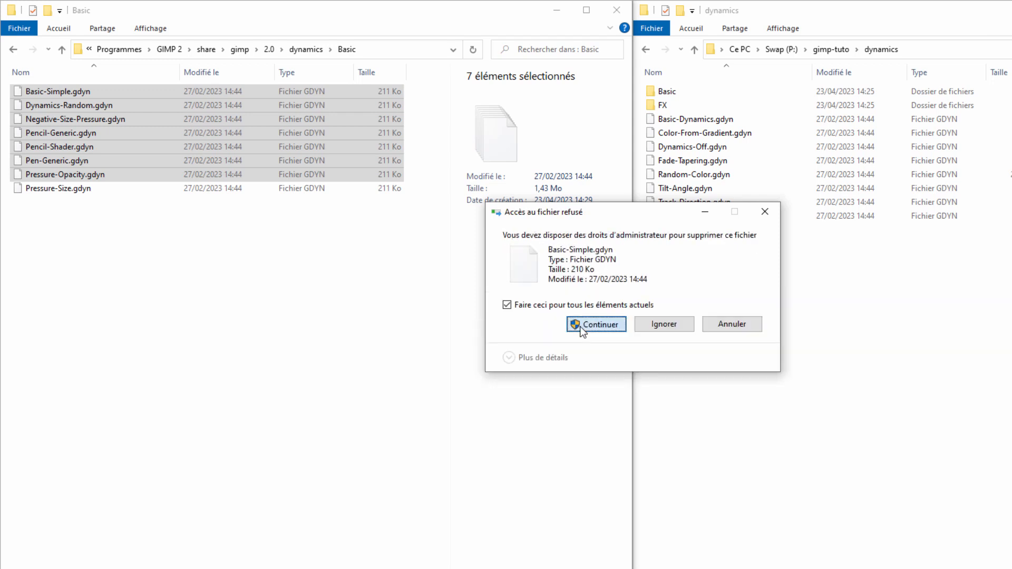
click(582, 326)
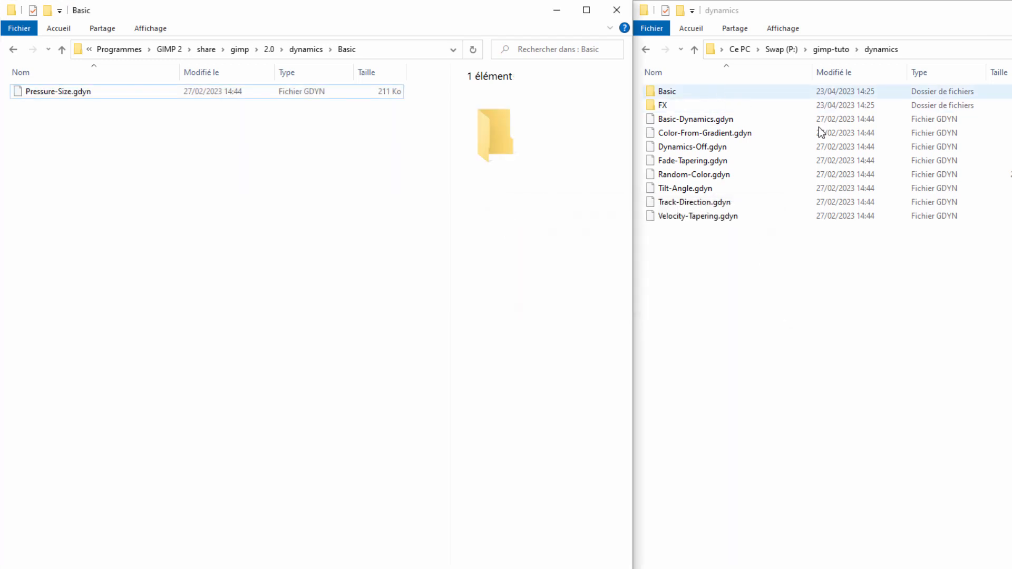
- Check the contents of the FX and Basic subfolders in the gimp-tuto dynamics copy, and return to its dynamics folder
double_click(662, 105)
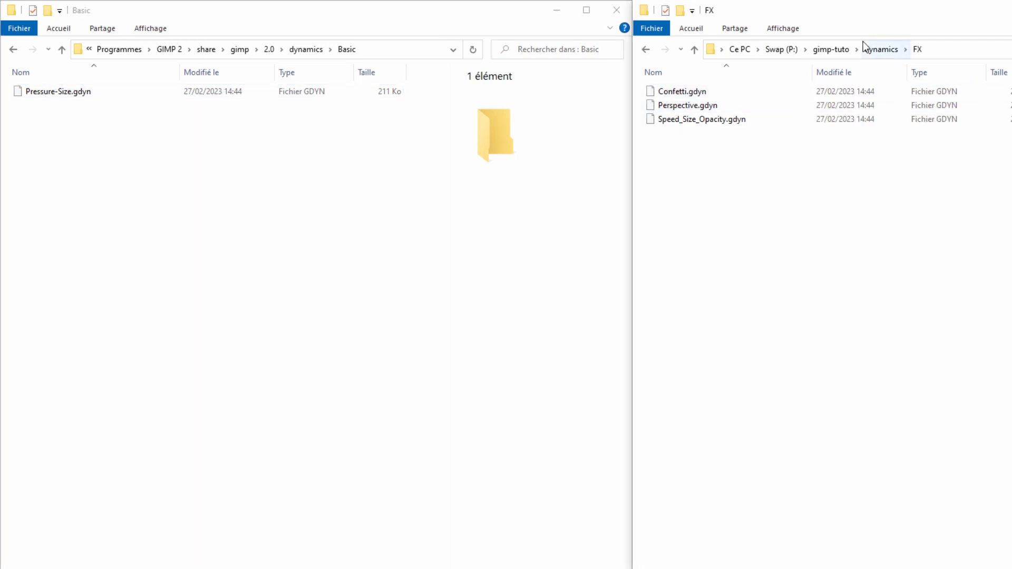
click(881, 50)
double_click(654, 92)
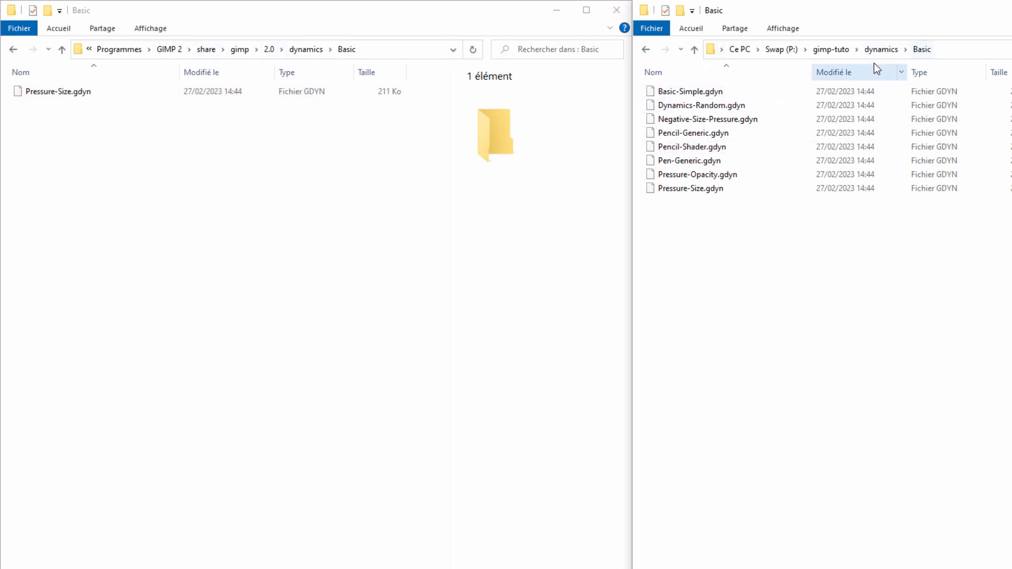
click(879, 49)
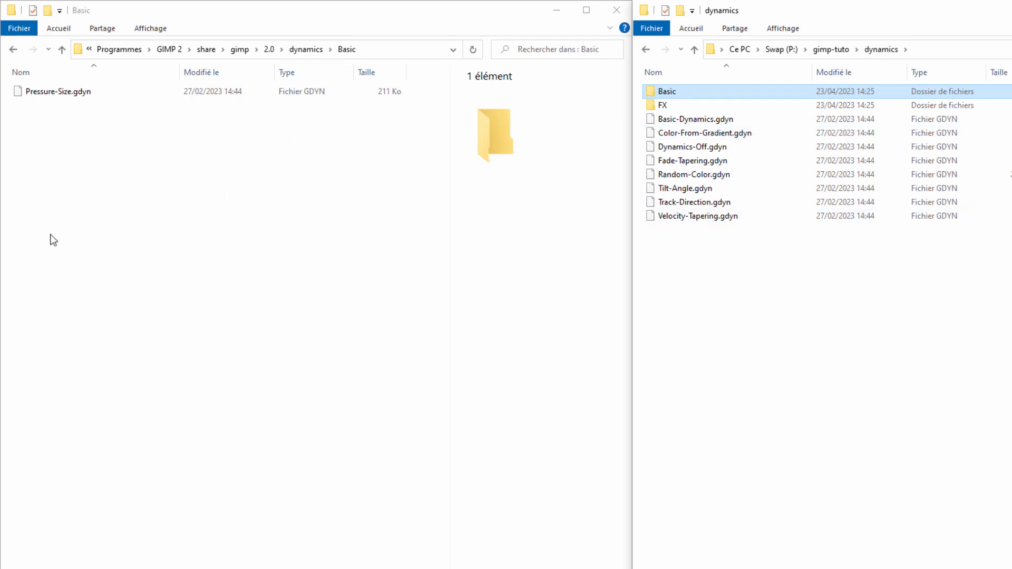
- Go back to the installed dynamics folder, and switch to GIMP to refresh the brush dynamics list
click(306, 49)
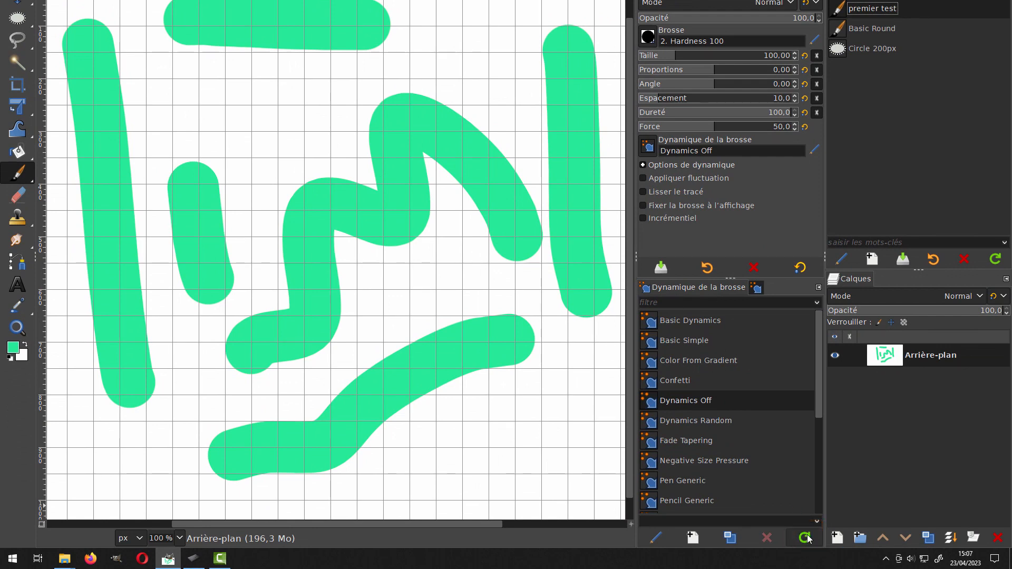
click(804, 538)
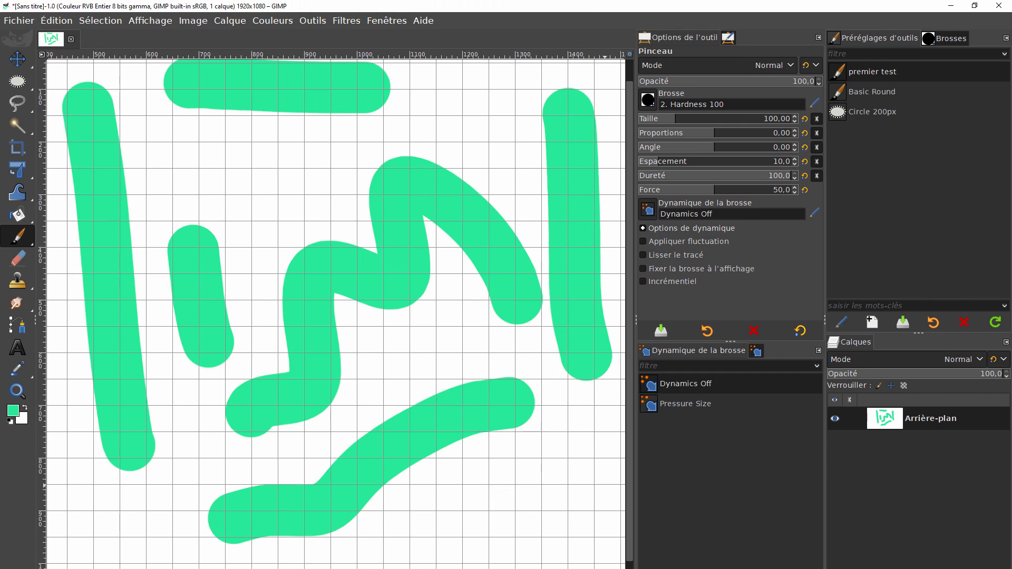
click(738, 568)
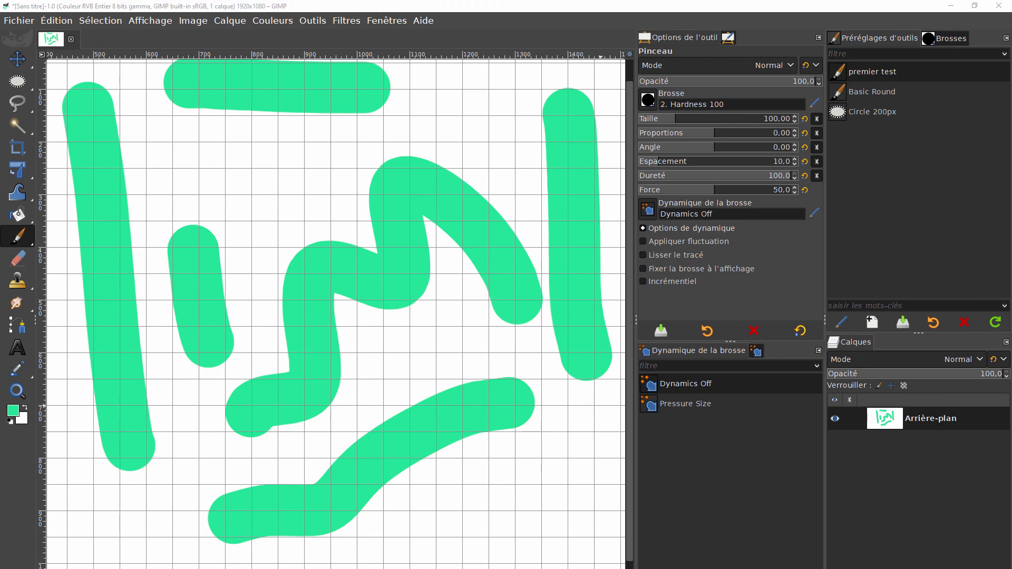